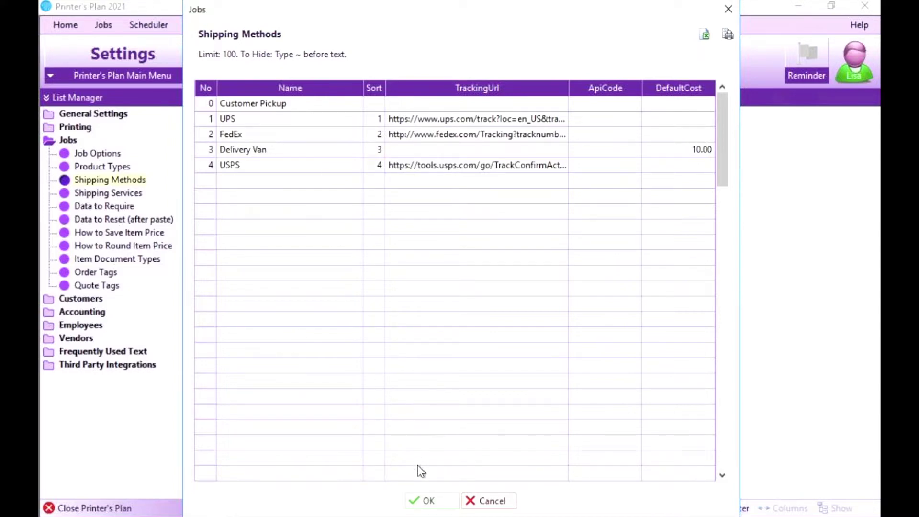
- Save the Shipping Methods list and open the ABC Company order received today
{"action": "left_click", "coordinate": [417, 500]}
{"action": "left_click", "coordinate": [557, 298]}
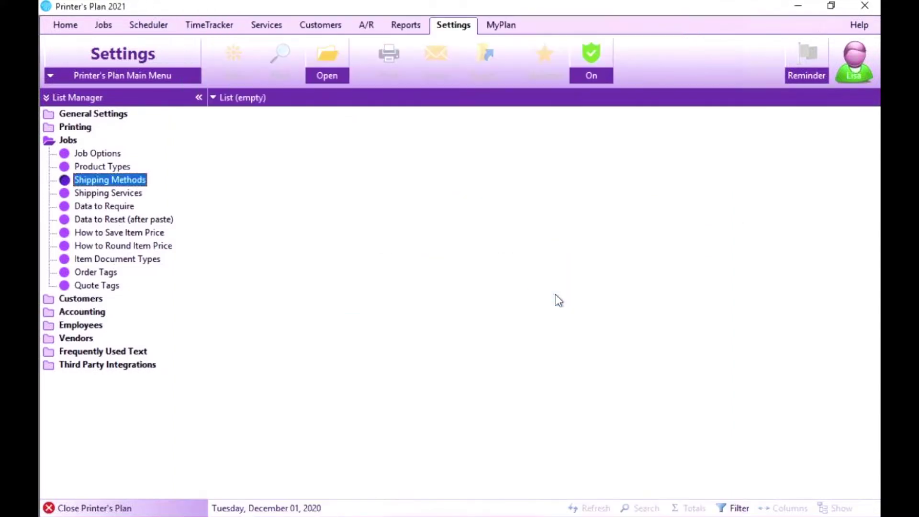
{"action": "left_click", "coordinate": [106, 27]}
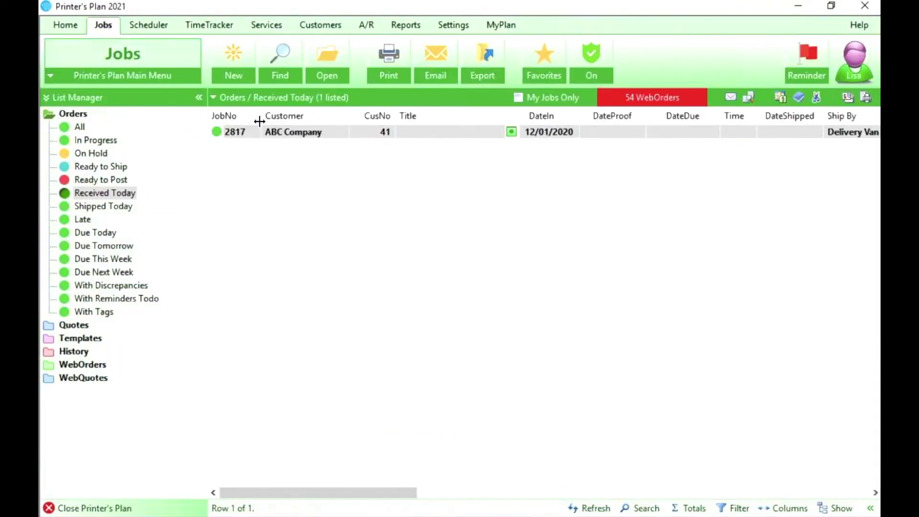
{"action": "double_click", "coordinate": [263, 137]}
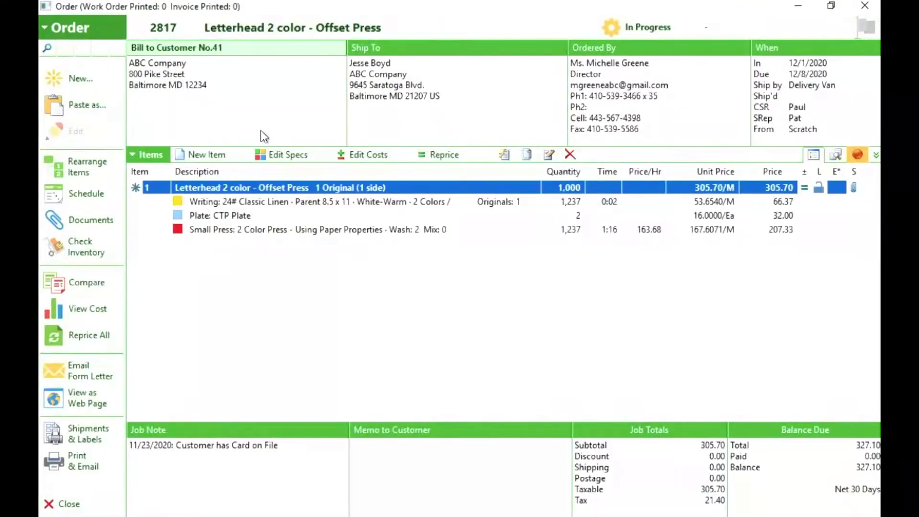
- Set the order's Ship By method to Delivery Van, save the change and close the order
{"action": "left_click", "coordinate": [758, 61]}
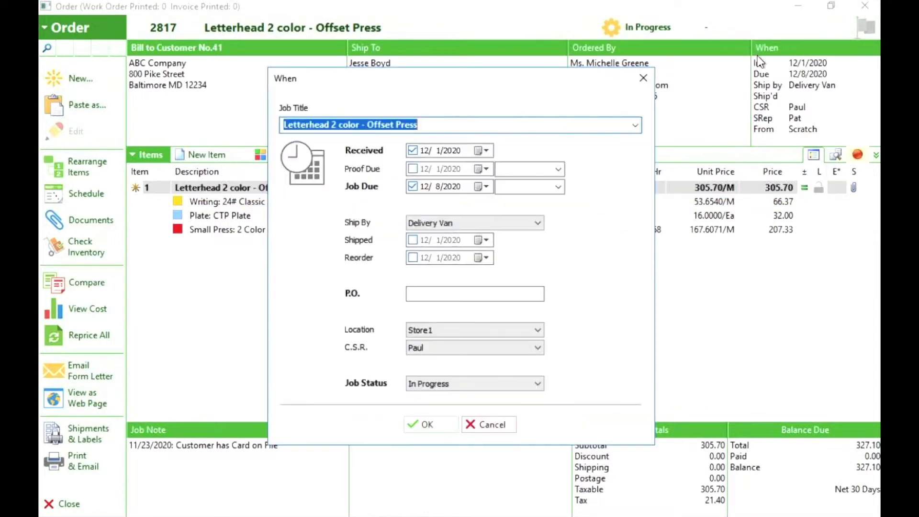
{"action": "left_click", "coordinate": [526, 228]}
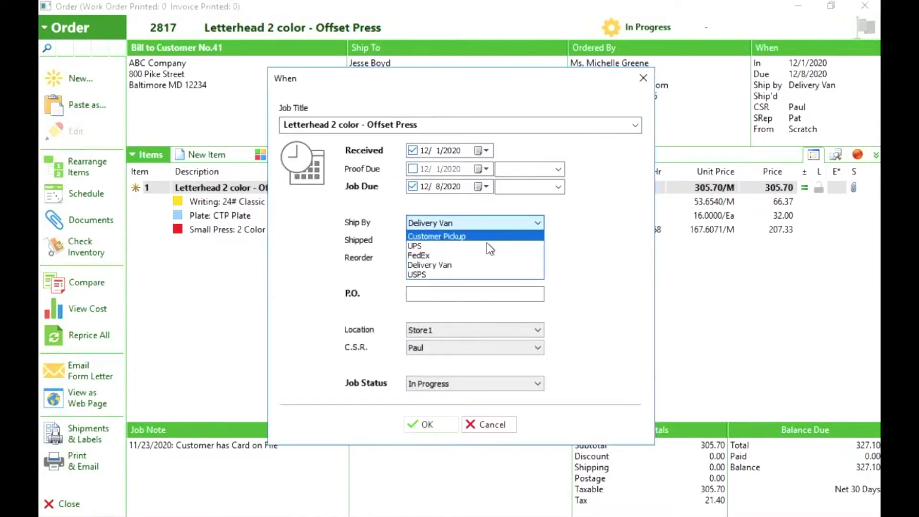
{"action": "left_click", "coordinate": [456, 265]}
{"action": "left_click", "coordinate": [446, 428]}
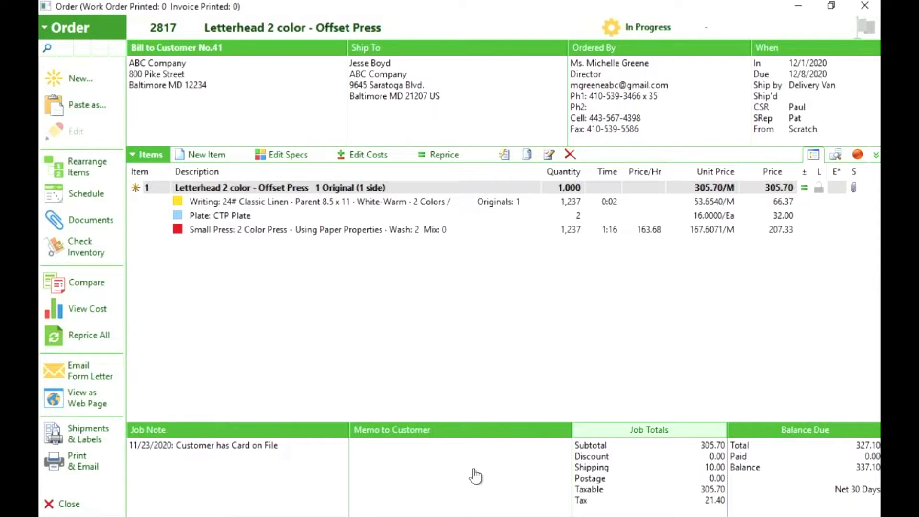
{"action": "left_click", "coordinate": [67, 504]}
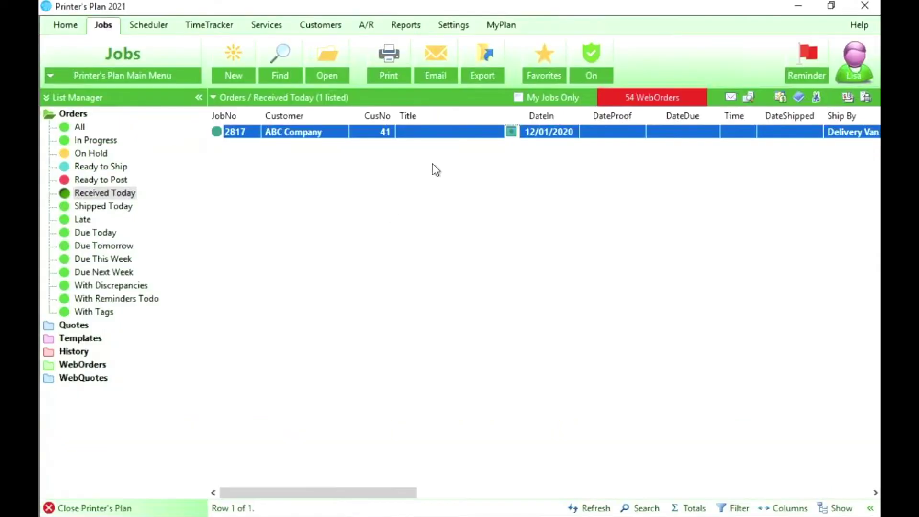
- Change the default Ship Via method of the customer Abel Laboratories to Delivery Van and save the record
{"action": "left_click", "coordinate": [325, 24]}
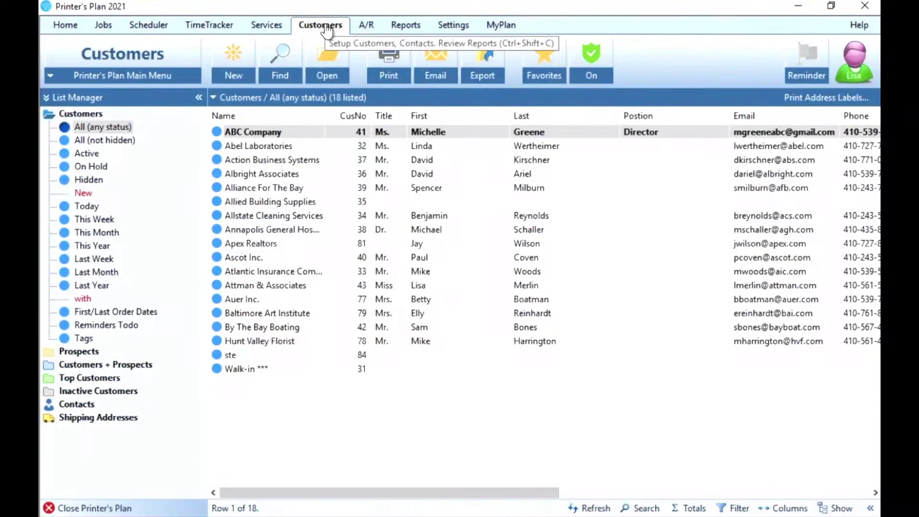
{"action": "double_click", "coordinate": [271, 149]}
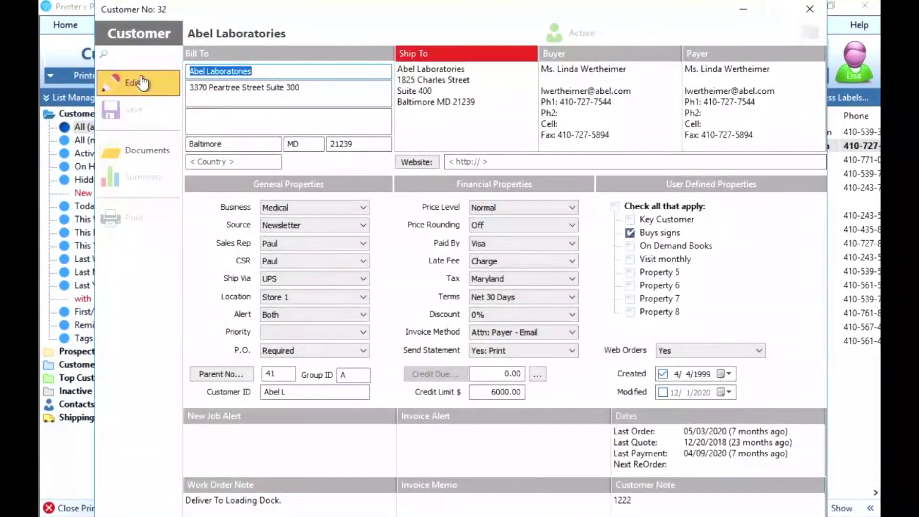
{"action": "left_click", "coordinate": [142, 79]}
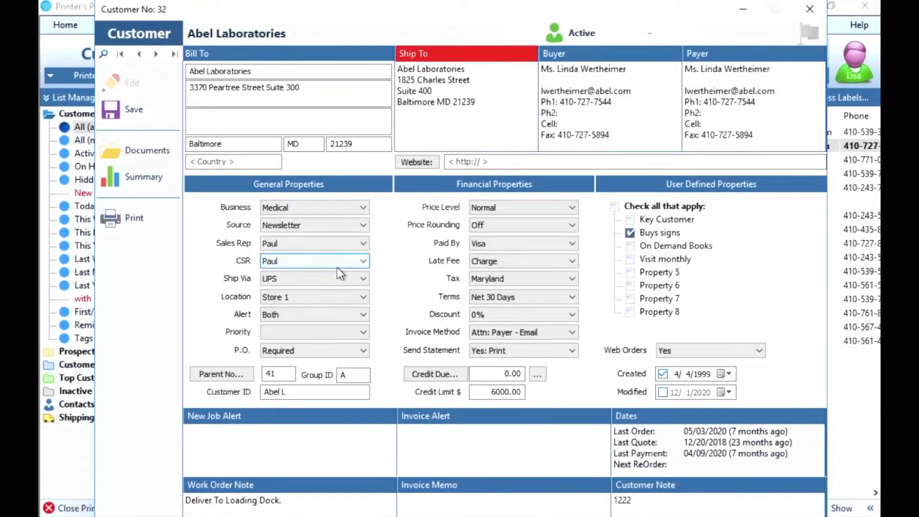
{"action": "left_click", "coordinate": [345, 280]}
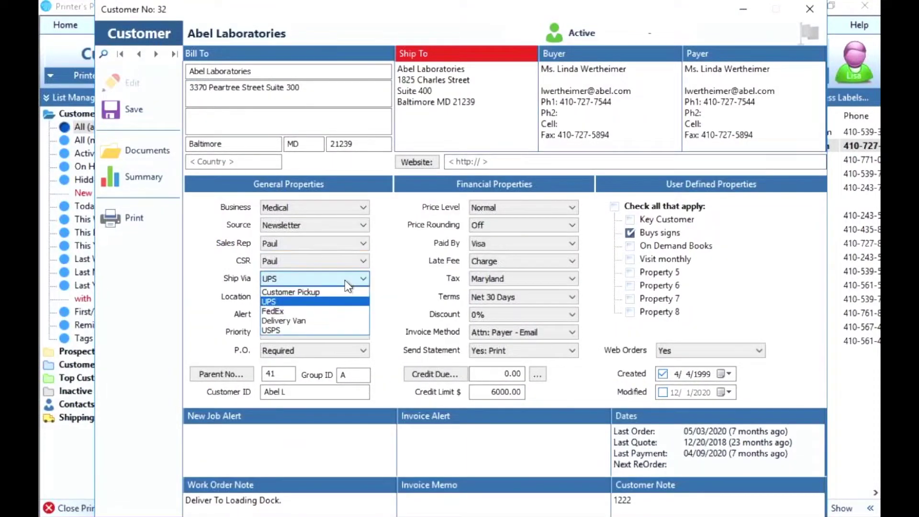
{"action": "left_click", "coordinate": [293, 321]}
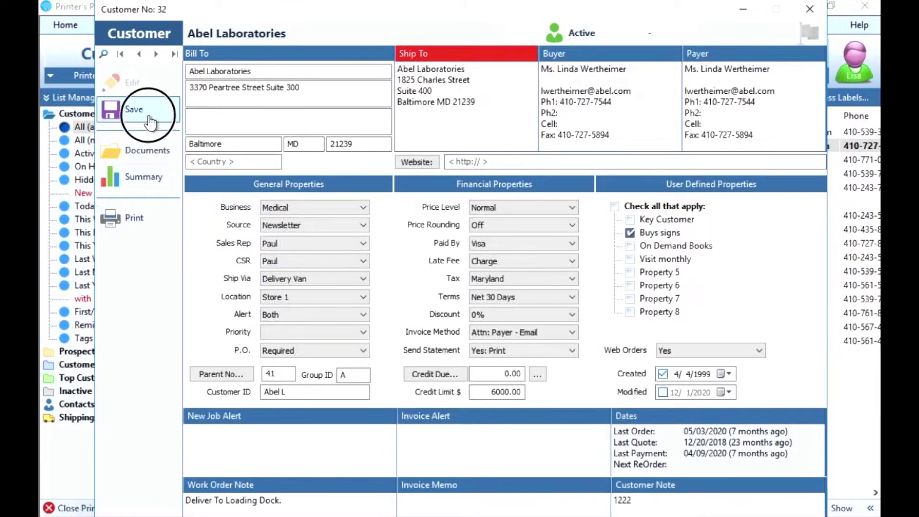
{"action": "left_click", "coordinate": [810, 8]}
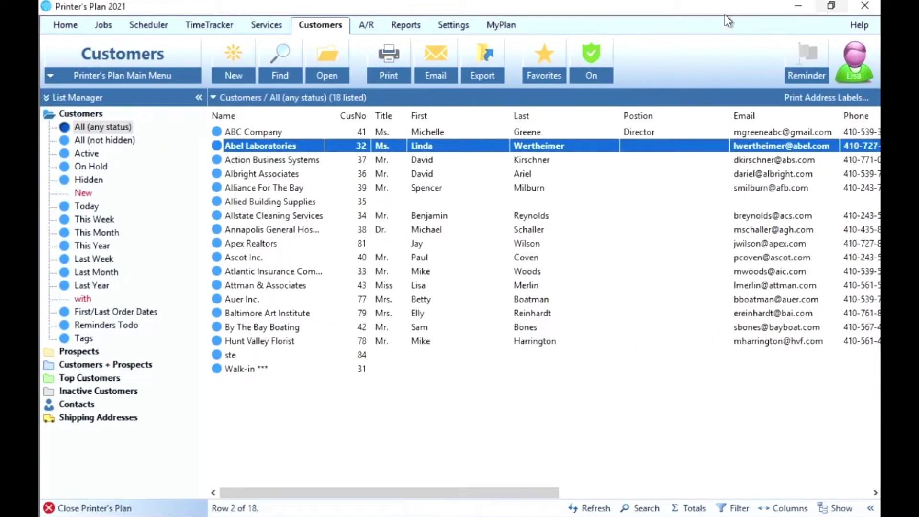
- Review the tracking URLs in the Shipping Methods settings for jobs and close the list
{"action": "left_click", "coordinate": [103, 25]}
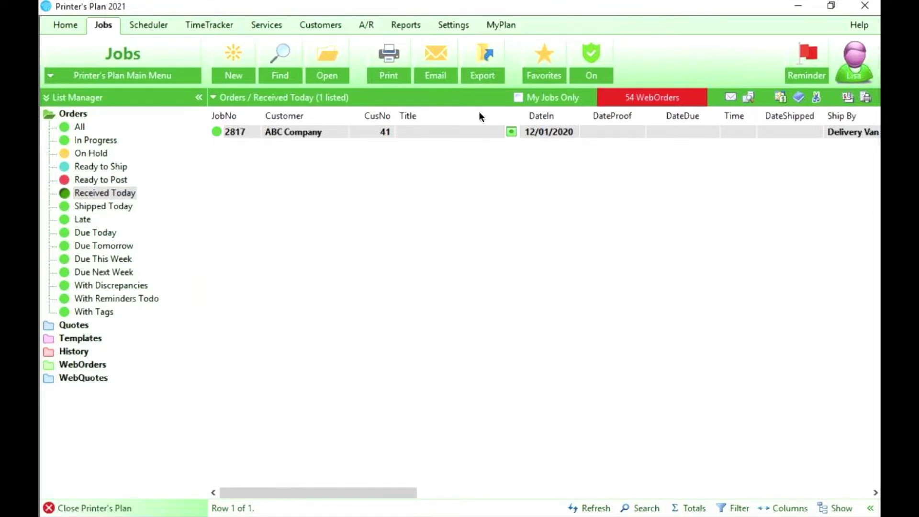
{"action": "left_click", "coordinate": [449, 24]}
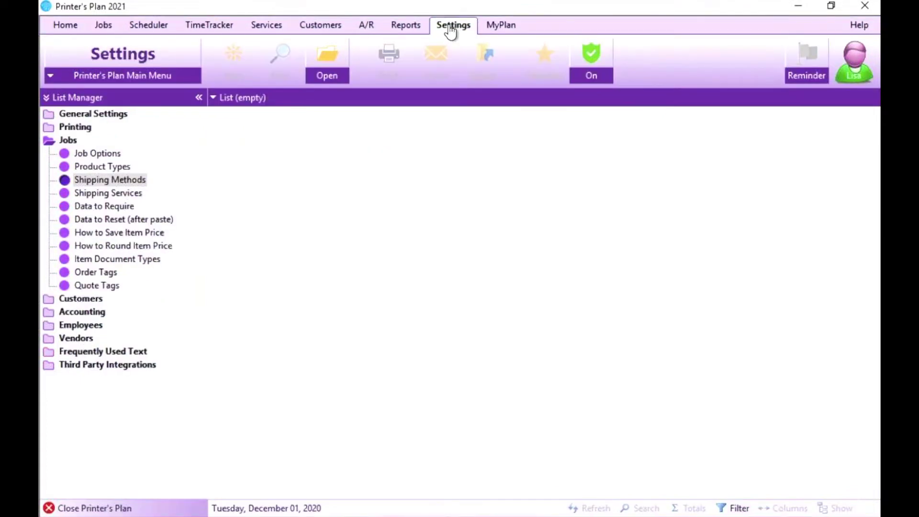
{"action": "double_click", "coordinate": [114, 181]}
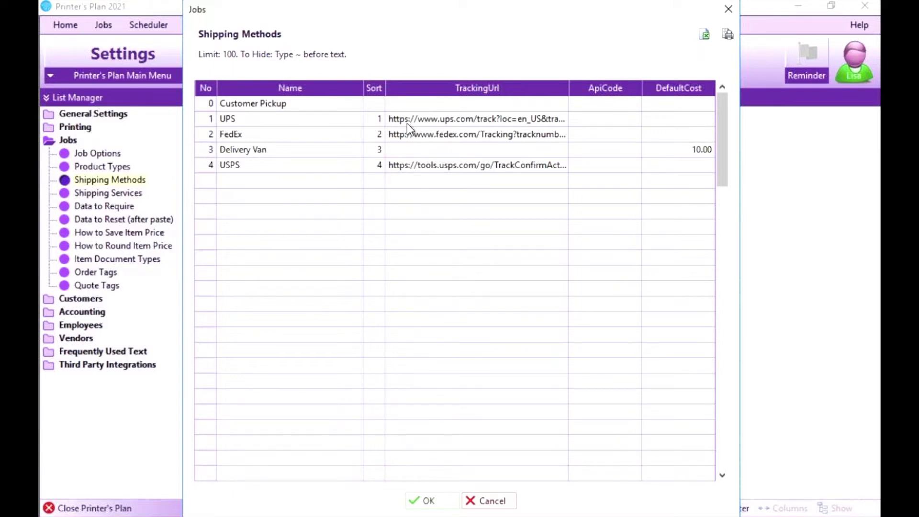
{"action": "left_click", "coordinate": [424, 500]}
{"action": "key", "text": "Return"}
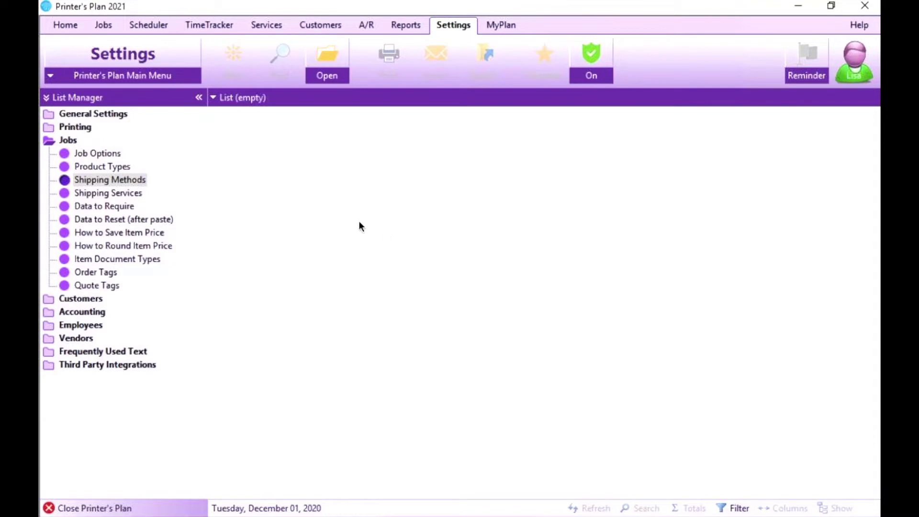
- Preview a shipment email for the ABC Company order from the Shipment to Buyer Tracking.txt template, without sending it
{"action": "left_click", "coordinate": [110, 30]}
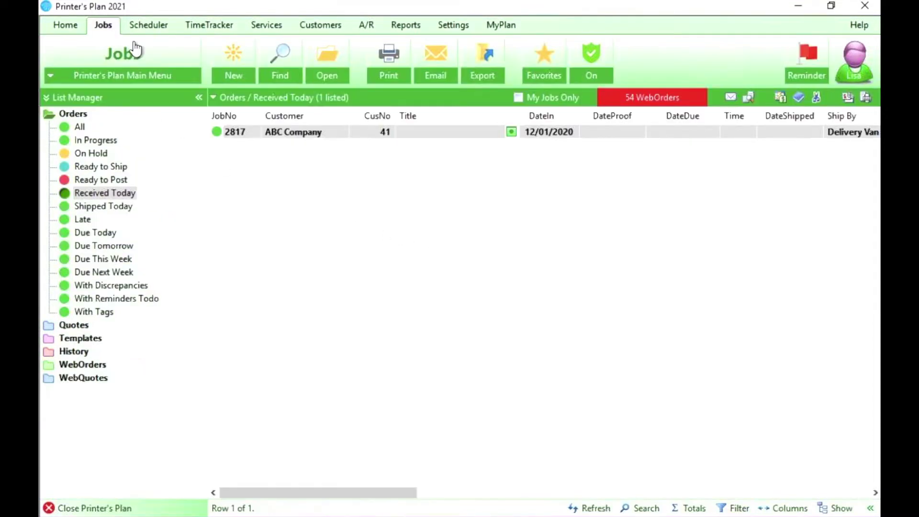
{"action": "double_click", "coordinate": [280, 136]}
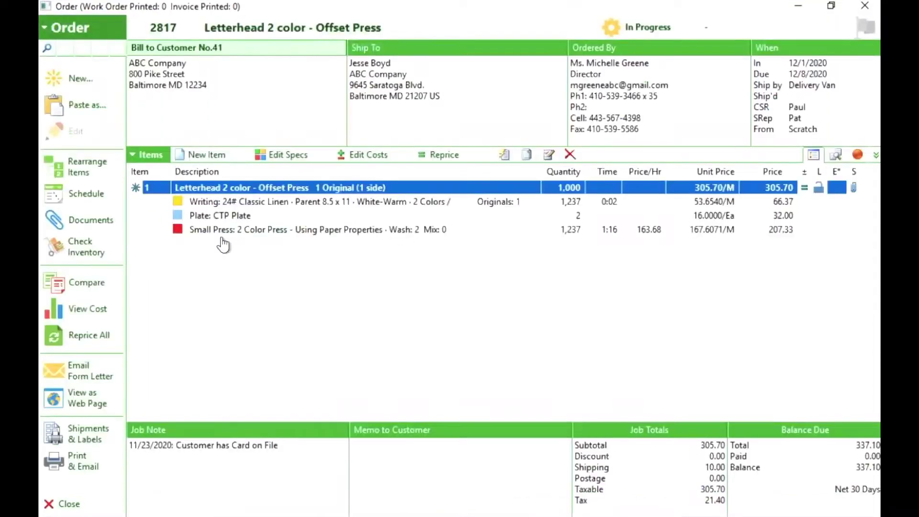
{"action": "left_click", "coordinate": [95, 434]}
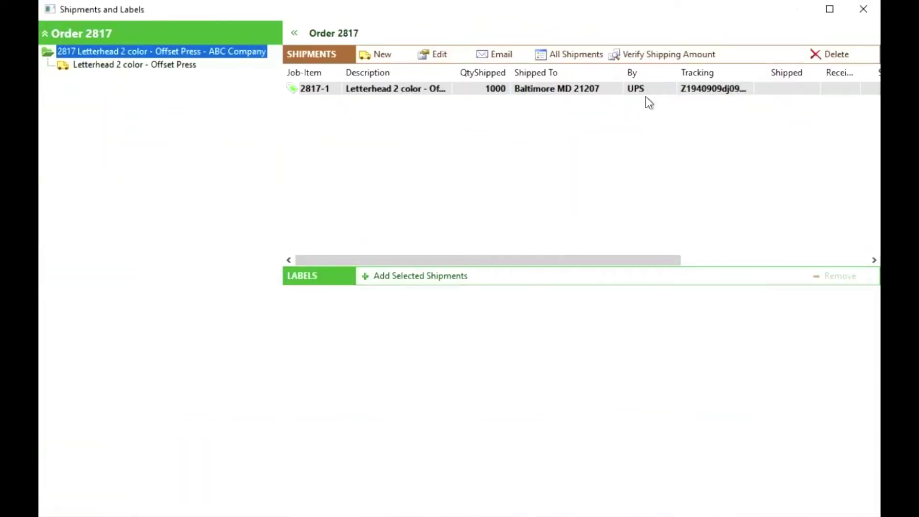
{"action": "left_click", "coordinate": [508, 57]}
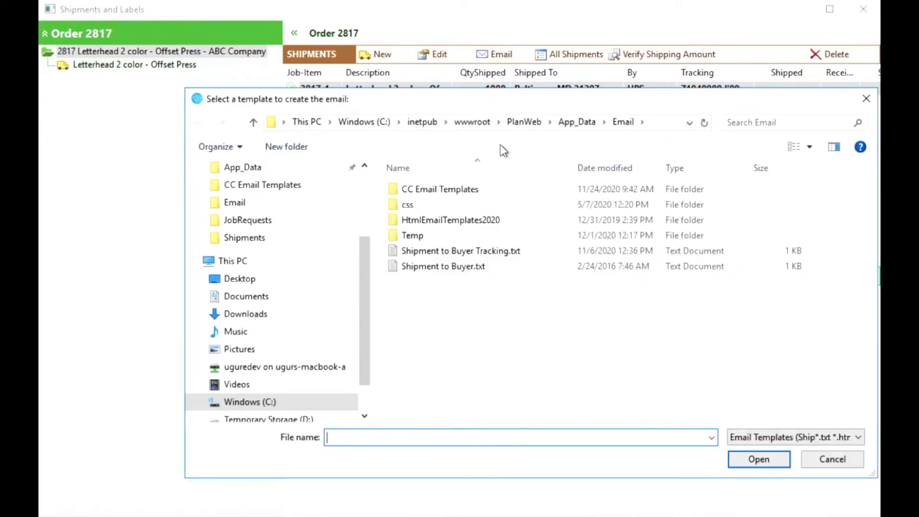
{"action": "left_click", "coordinate": [485, 251]}
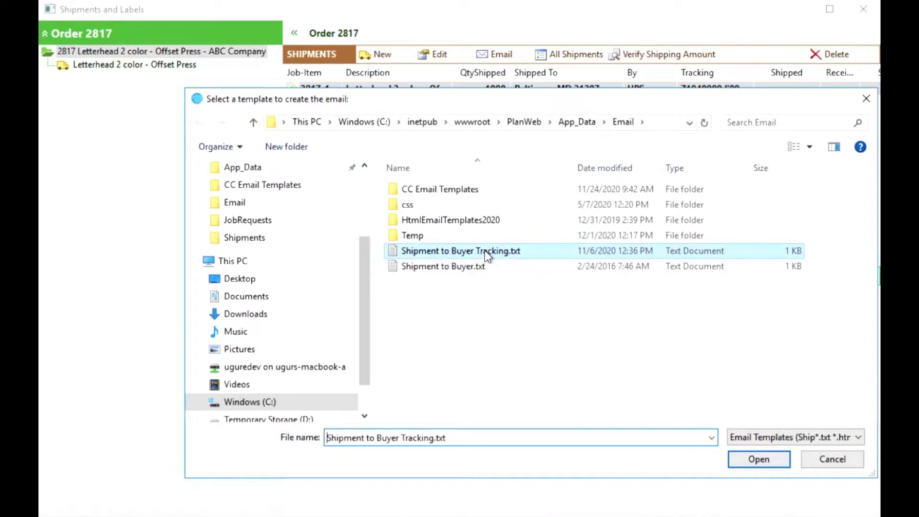
{"action": "left_click", "coordinate": [763, 458]}
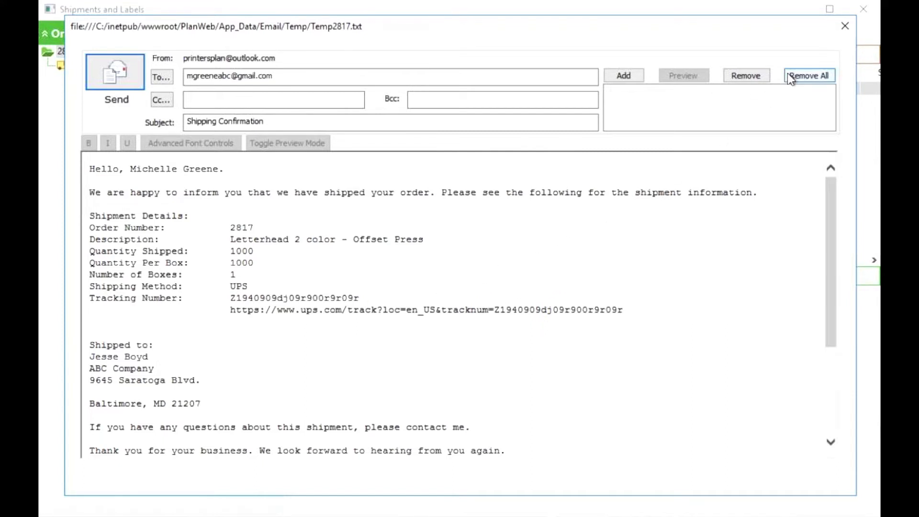
{"action": "left_click", "coordinate": [845, 26]}
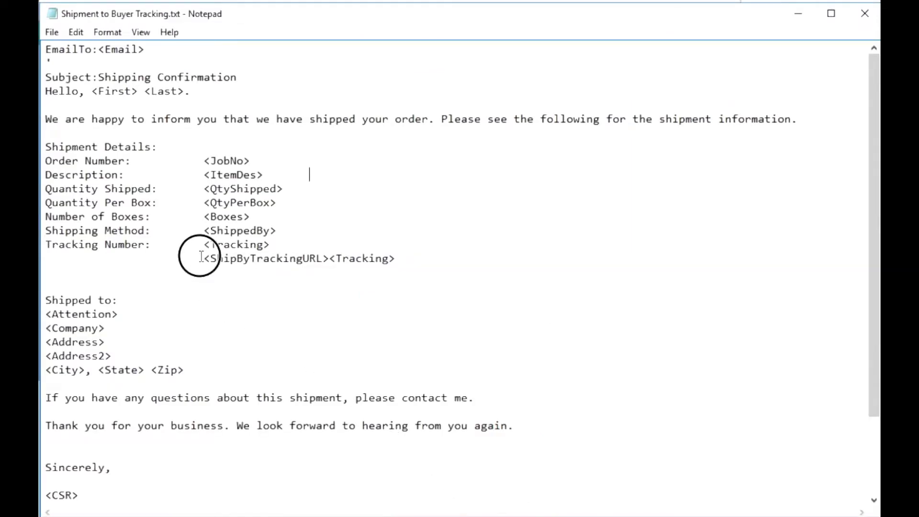
- Highlight the <ShipByTrackingURL> field in the Shipment to Buyer Tracking.txt template, and close the file and its folder
{"action": "left_click_drag", "start_coordinate": [201, 257], "coordinate": [330, 258]}
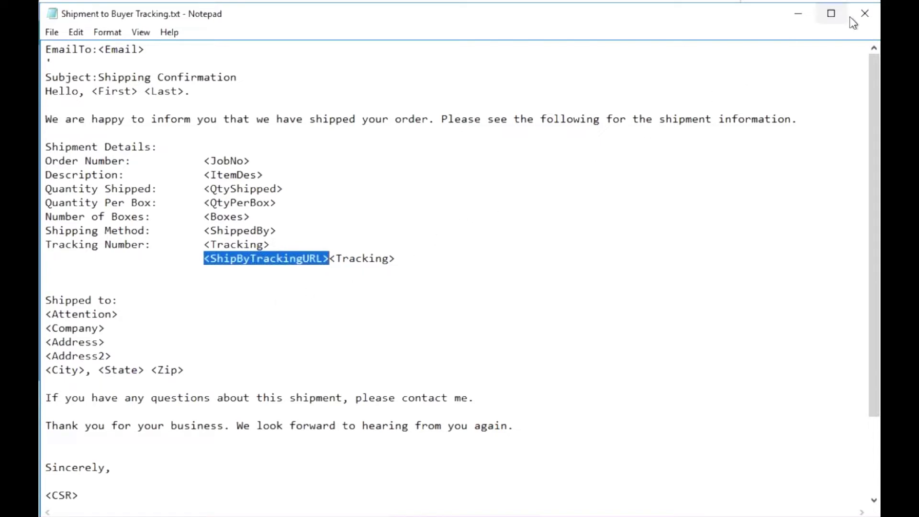
{"action": "left_click", "coordinate": [864, 14]}
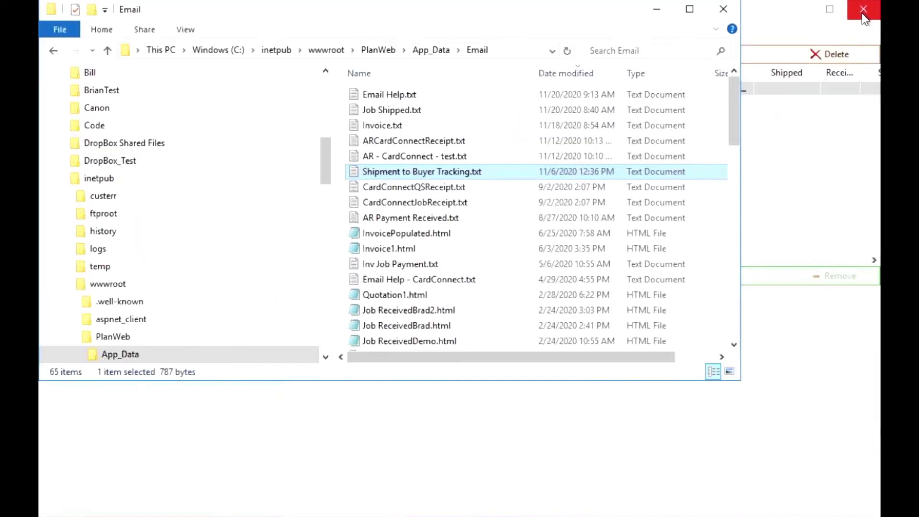
{"action": "left_click", "coordinate": [722, 11]}
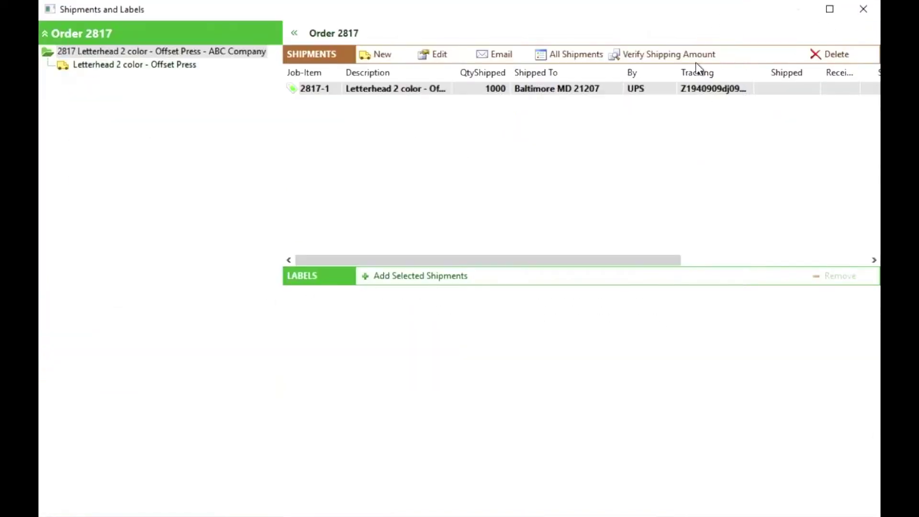
- Open the tracking web page for the order's UPS shipment, and close the shipments and order windows
{"action": "right_click", "coordinate": [599, 92]}
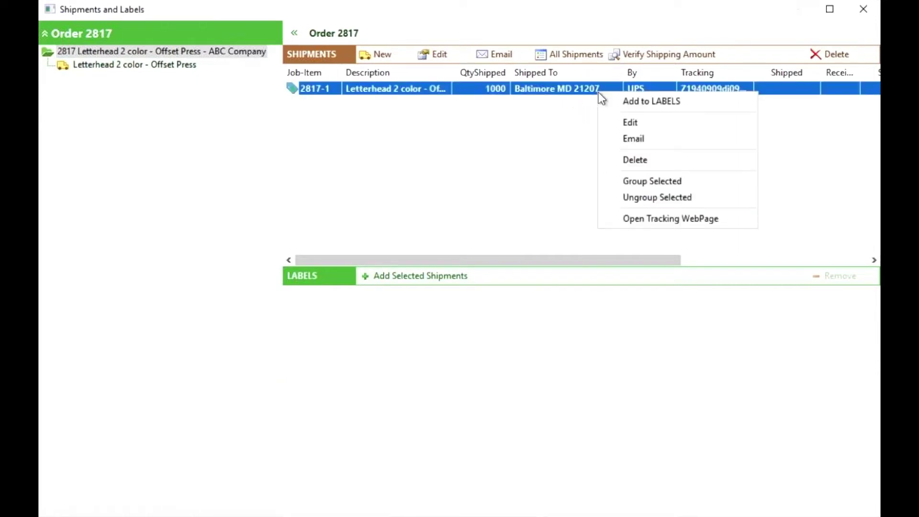
{"action": "left_click", "coordinate": [641, 216]}
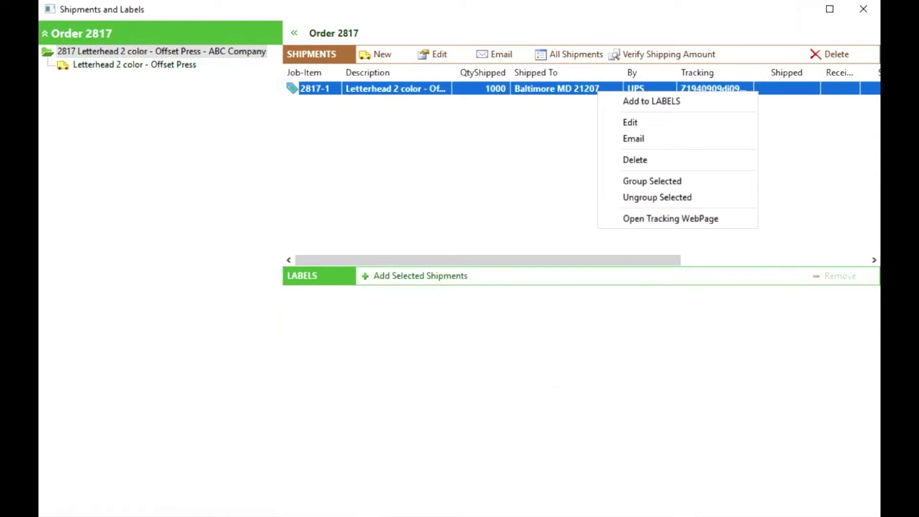
{"action": "left_click", "coordinate": [863, 10]}
{"action": "left_click", "coordinate": [863, 11]}
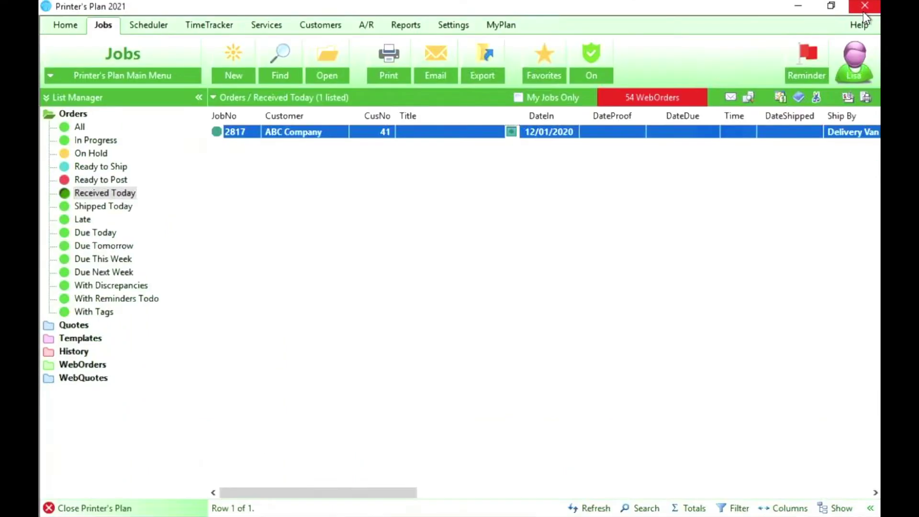
- Review the services and their carriers in the Shipping Services settings, and leave without saving
{"action": "left_click", "coordinate": [456, 30]}
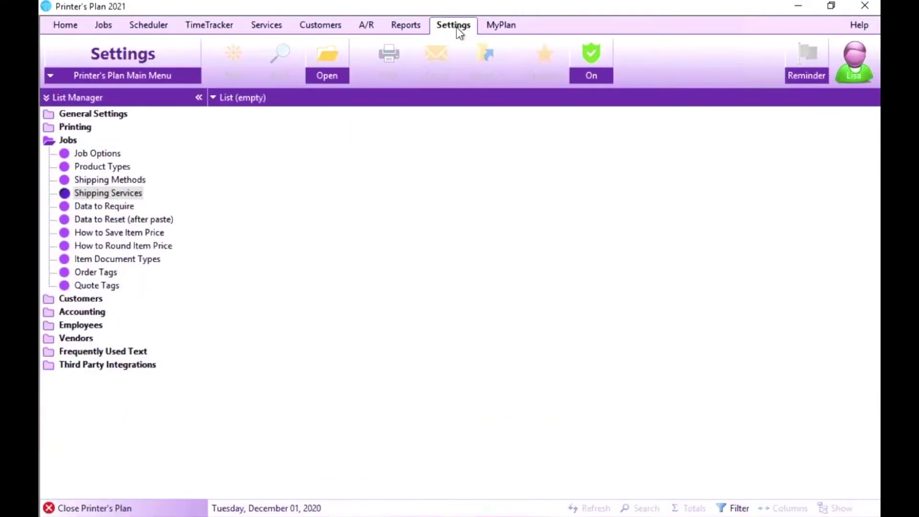
{"action": "double_click", "coordinate": [114, 194]}
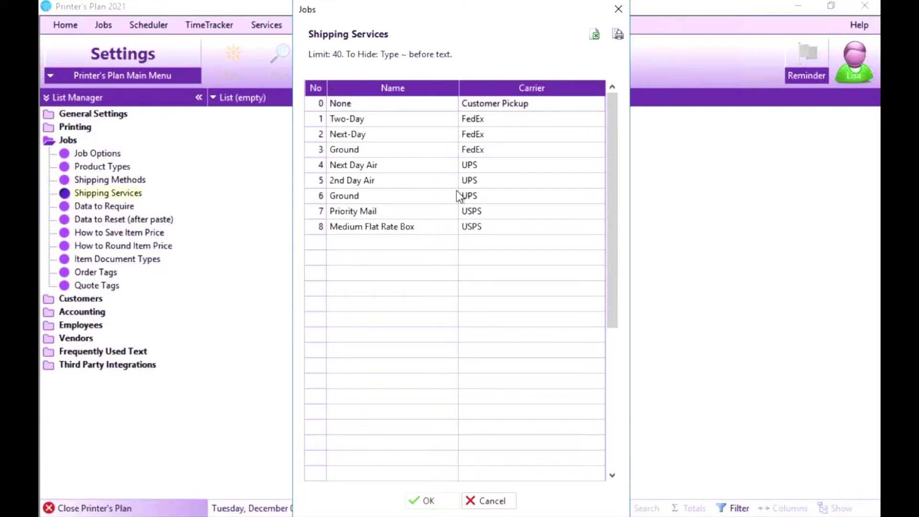
{"action": "left_click", "coordinate": [493, 500]}
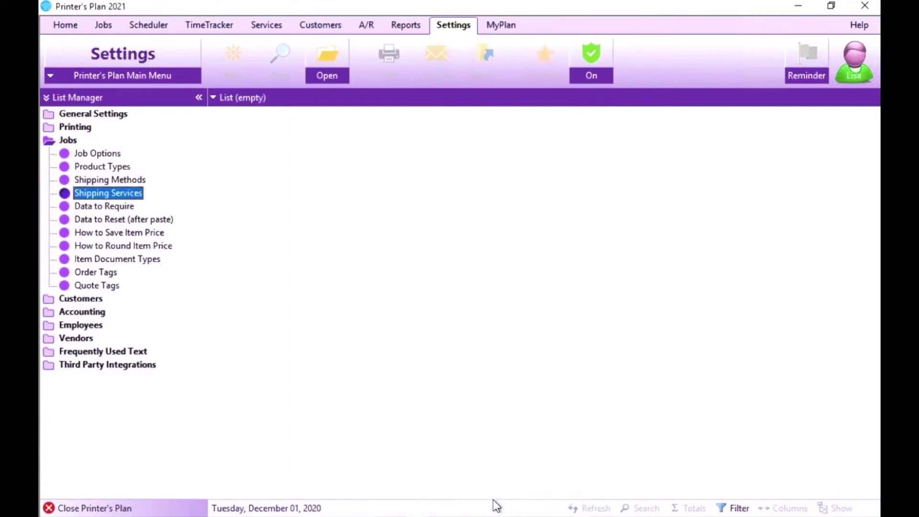
- Review the UPS services offered in the shipment of ABC Company's letterhead order, and close the shipment and order without changes
{"action": "left_click", "coordinate": [103, 26]}
{"action": "double_click", "coordinate": [265, 134]}
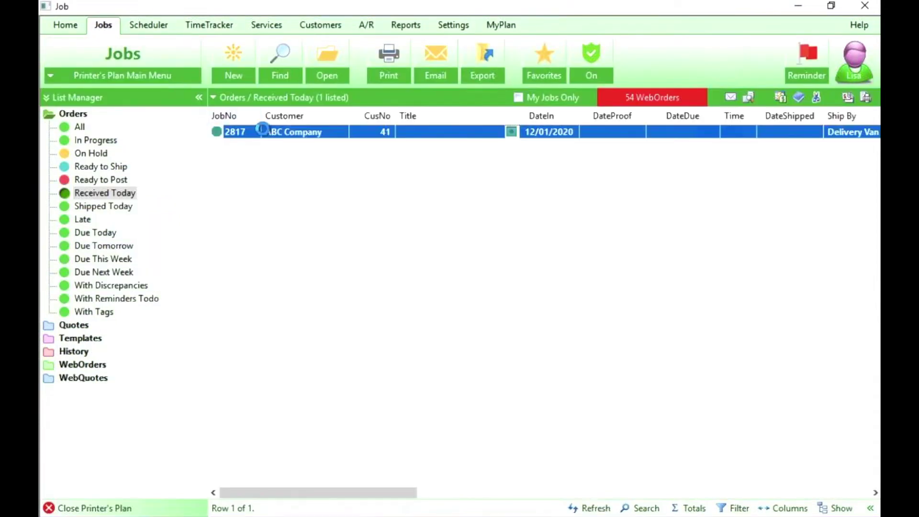
{"action": "left_click", "coordinate": [89, 438]}
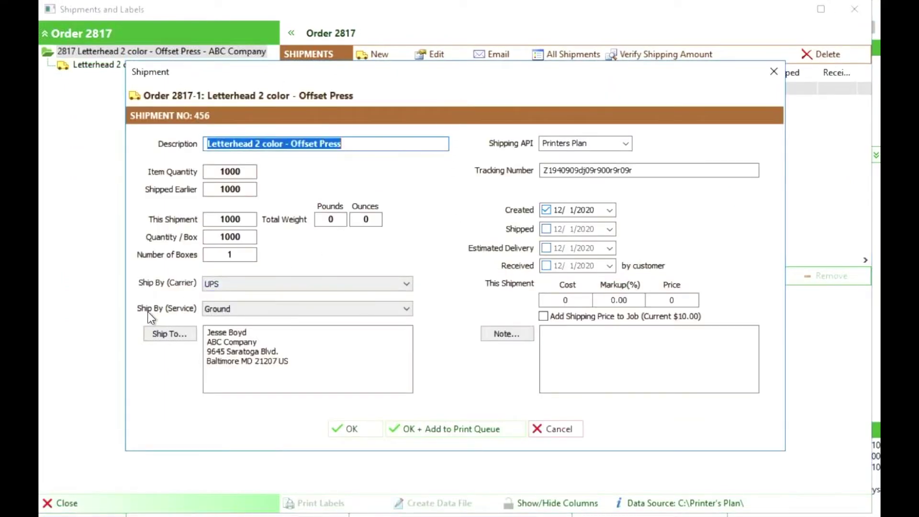
{"action": "left_click", "coordinate": [259, 311]}
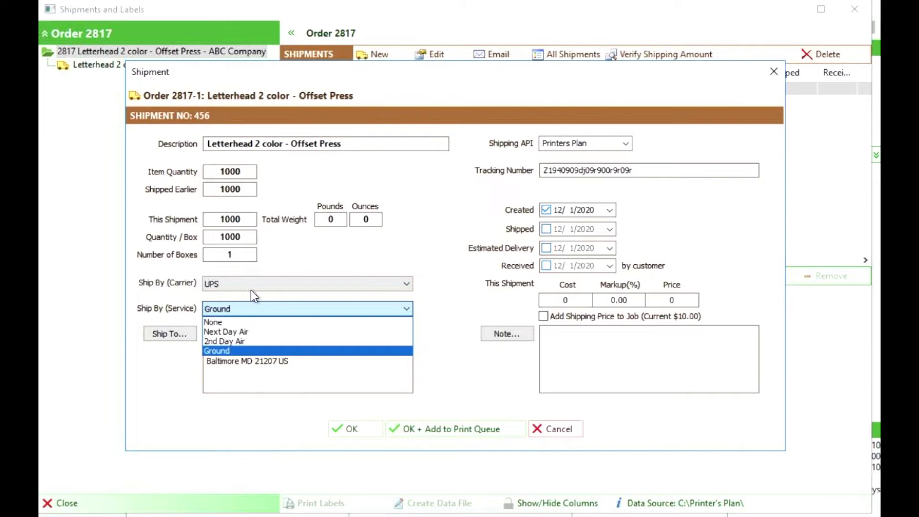
{"action": "left_click", "coordinate": [363, 240]}
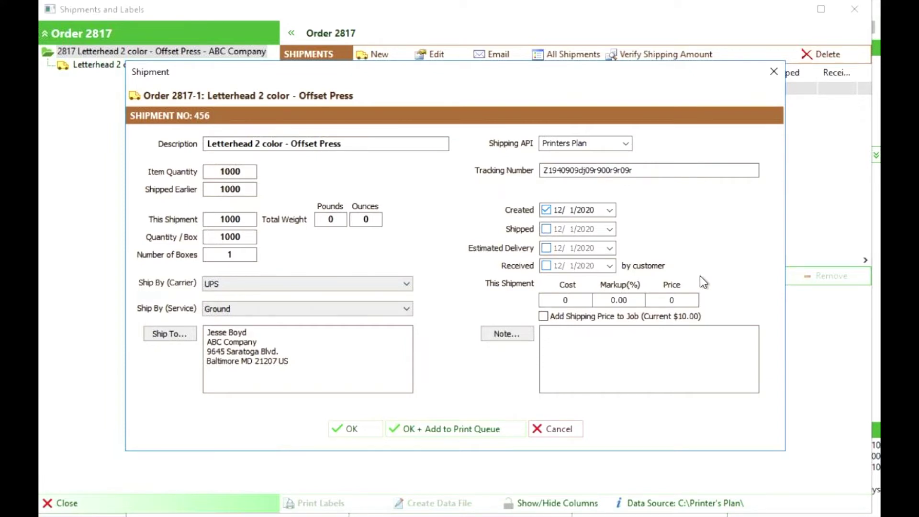
{"action": "left_click", "coordinate": [546, 429]}
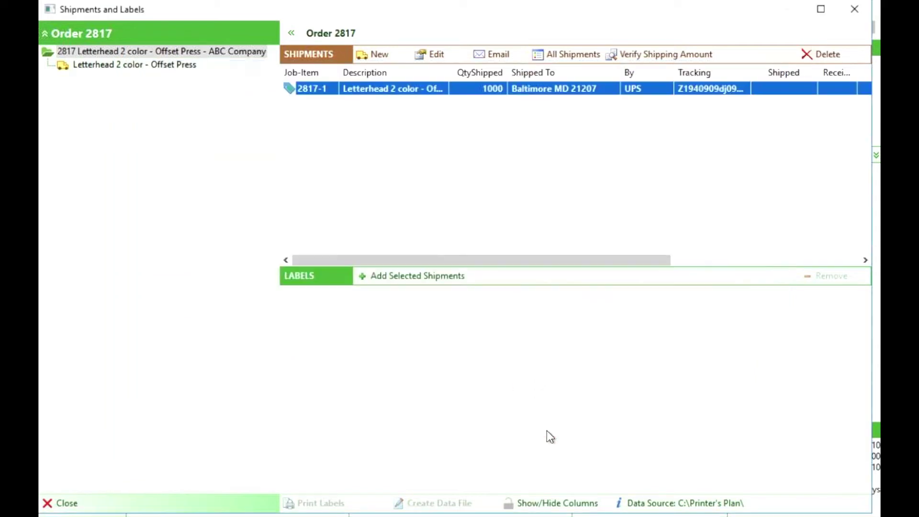
{"action": "left_click", "coordinate": [122, 501]}
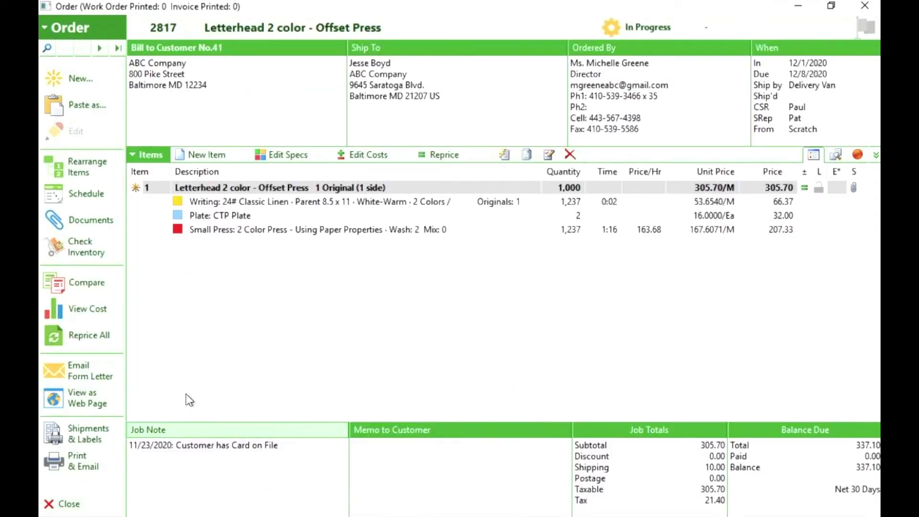
{"action": "left_click", "coordinate": [69, 502]}
- Open the shipments of ABC Company's Application Form order and view the Envelopes, Letterhead and Postcards shipments individually
{"action": "double_click", "coordinate": [328, 146]}
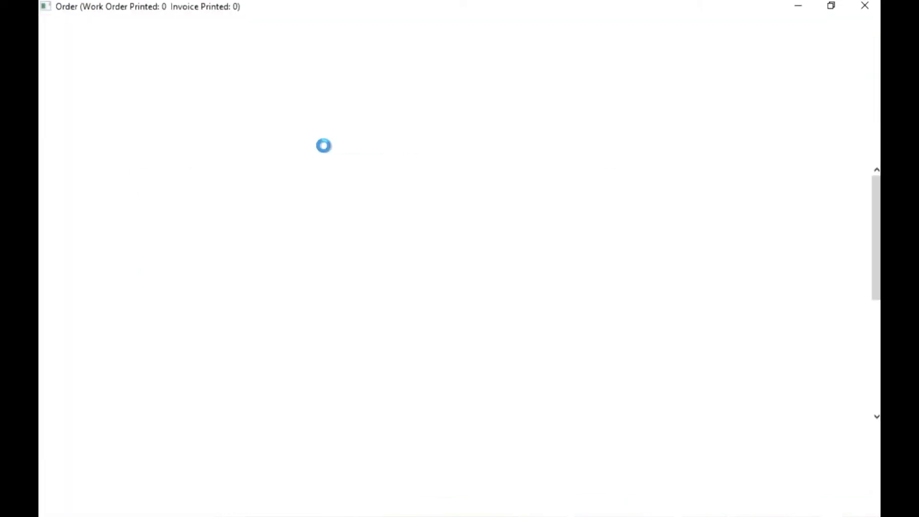
{"action": "left_click", "coordinate": [88, 433]}
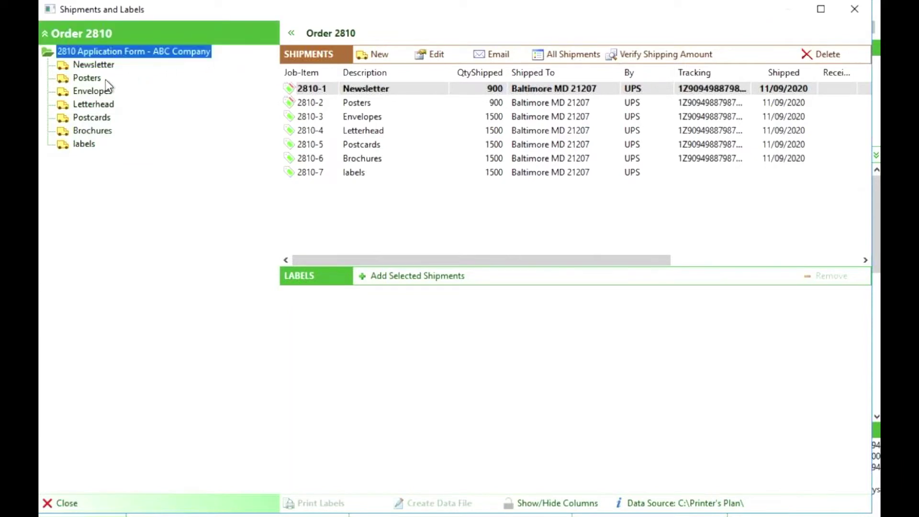
{"action": "left_click", "coordinate": [93, 91]}
{"action": "left_click", "coordinate": [93, 106]}
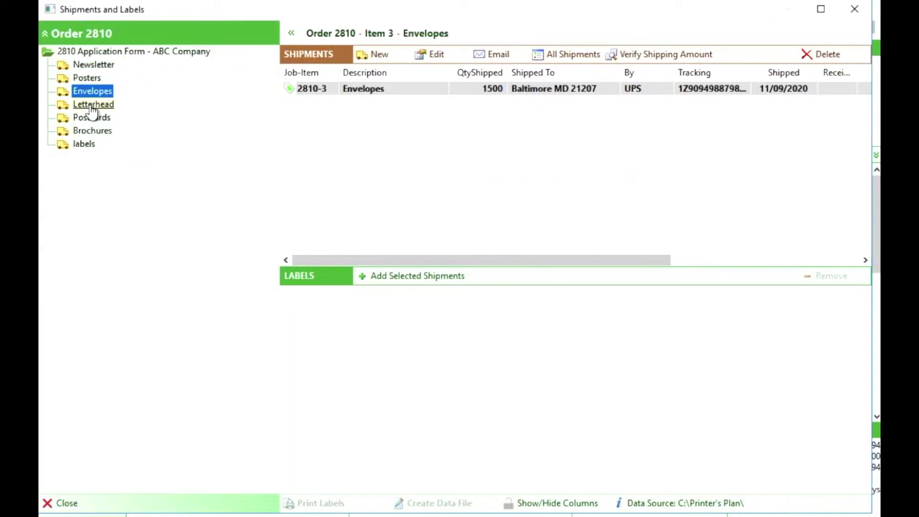
{"action": "left_click", "coordinate": [95, 122]}
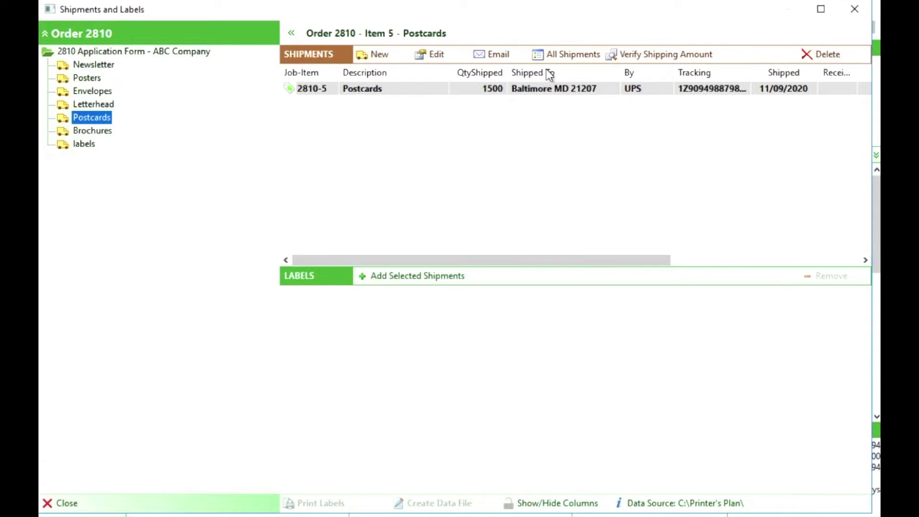
- List all shipments of the order and review which columns can be shown or hidden, leaving the selection as it is
{"action": "left_click", "coordinate": [574, 57]}
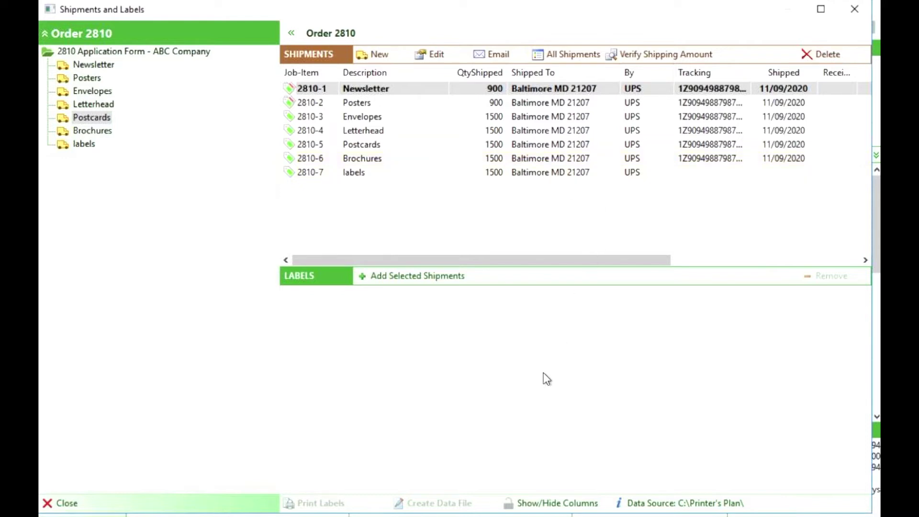
{"action": "left_click", "coordinate": [539, 505]}
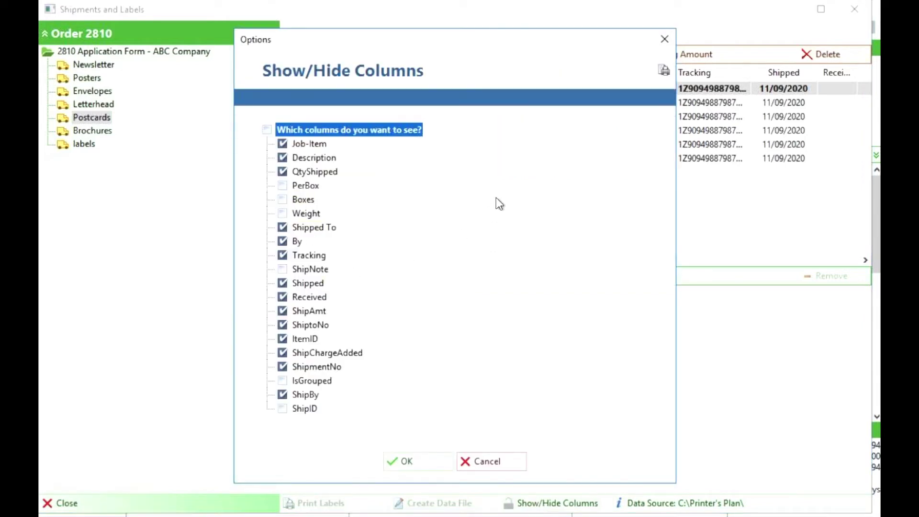
{"action": "left_click", "coordinate": [485, 470]}
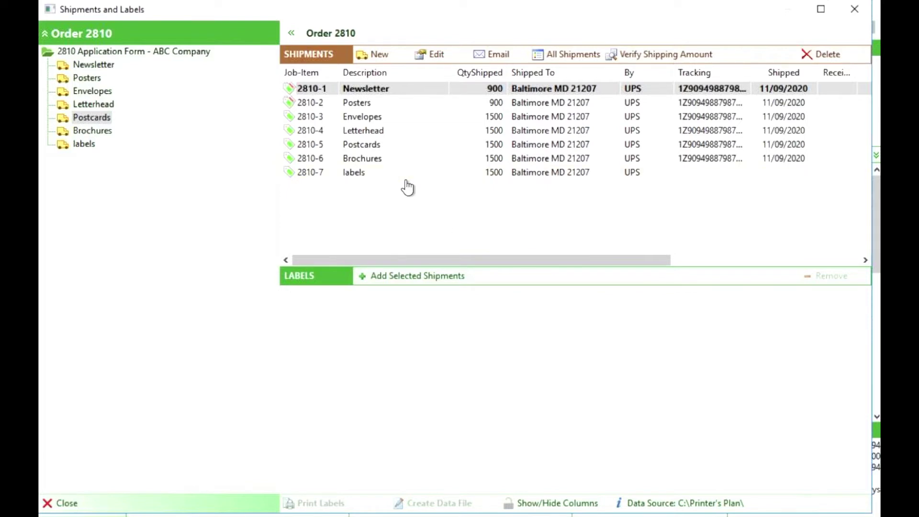
- Group the Newsletter, Posters and Envelopes shipments of the order into one shipment
{"action": "left_click", "coordinate": [370, 119]}
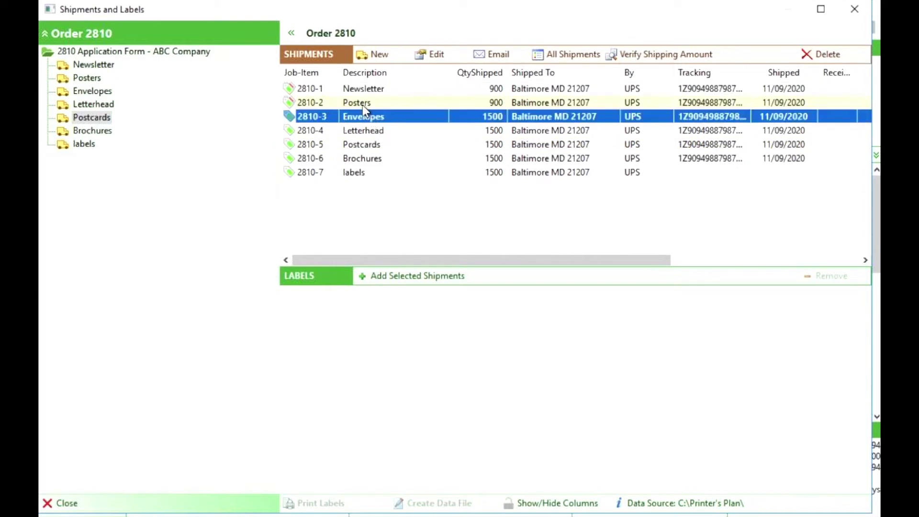
{"action": "left_click", "coordinate": [363, 104], "text": "ctrl"}
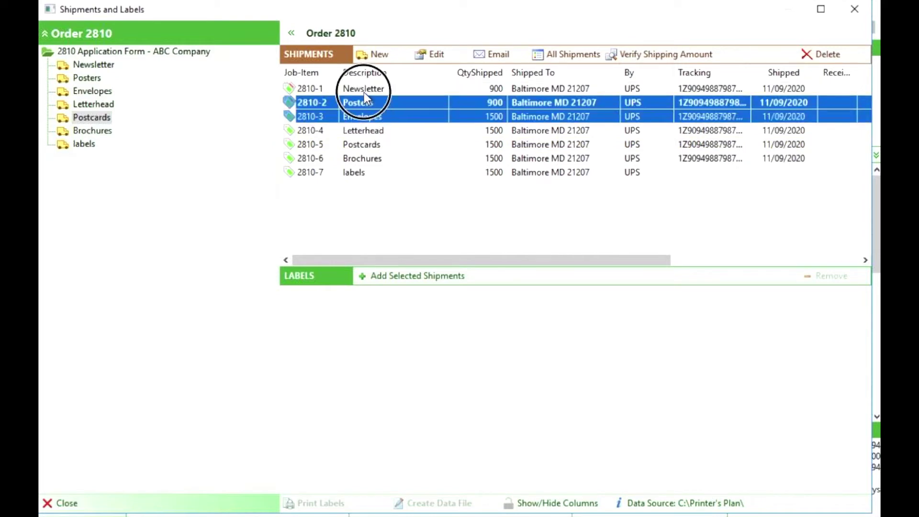
{"action": "left_click", "coordinate": [364, 93], "text": "ctrl"}
{"action": "right_click", "coordinate": [364, 93]}
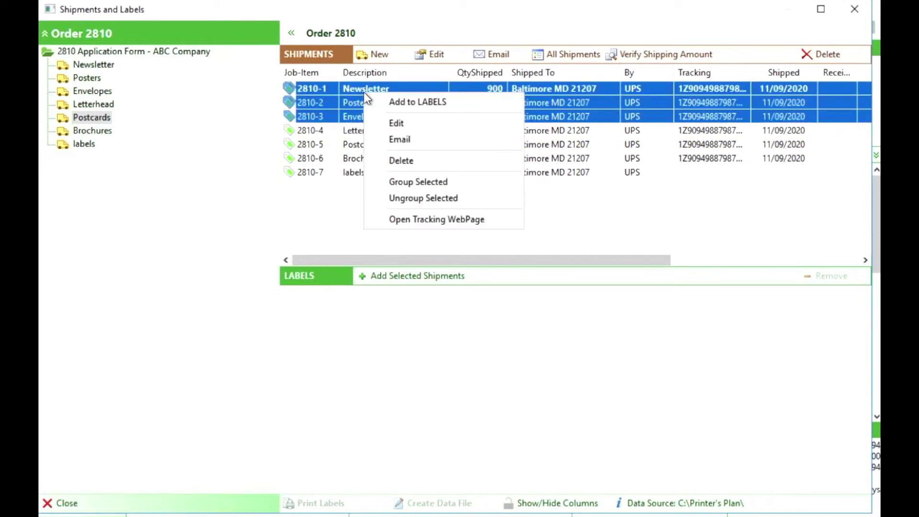
{"action": "left_click", "coordinate": [419, 184]}
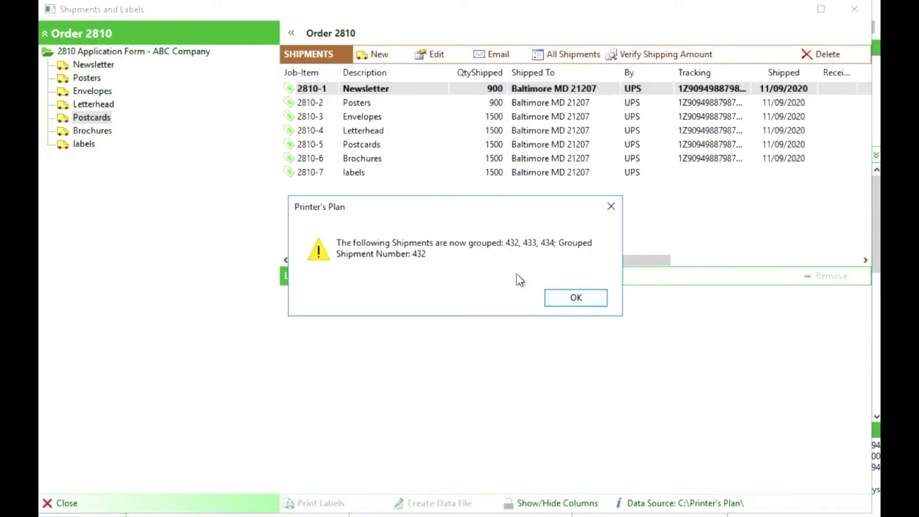
{"action": "left_click", "coordinate": [576, 304]}
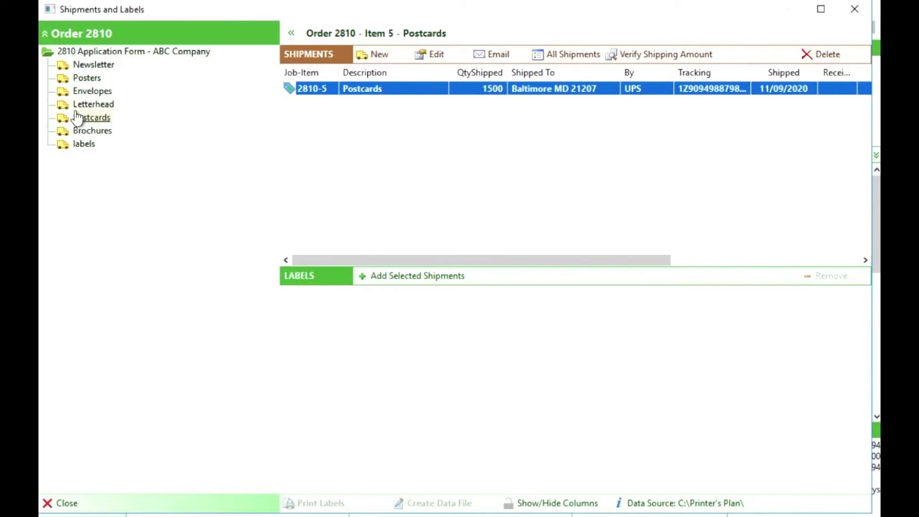
- Check the grouping in the list of all shipments and under the Newsletter, Posters and Envelopes items
{"action": "left_click", "coordinate": [551, 55]}
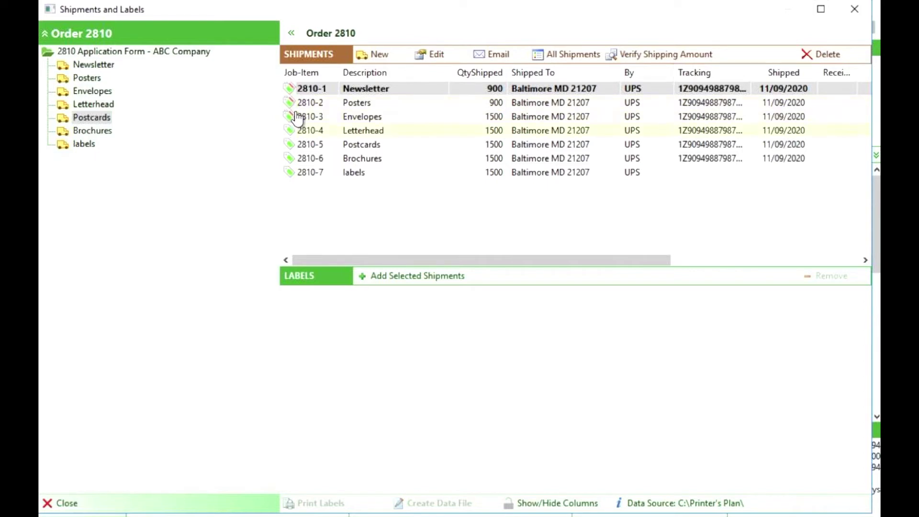
{"action": "left_click", "coordinate": [93, 65]}
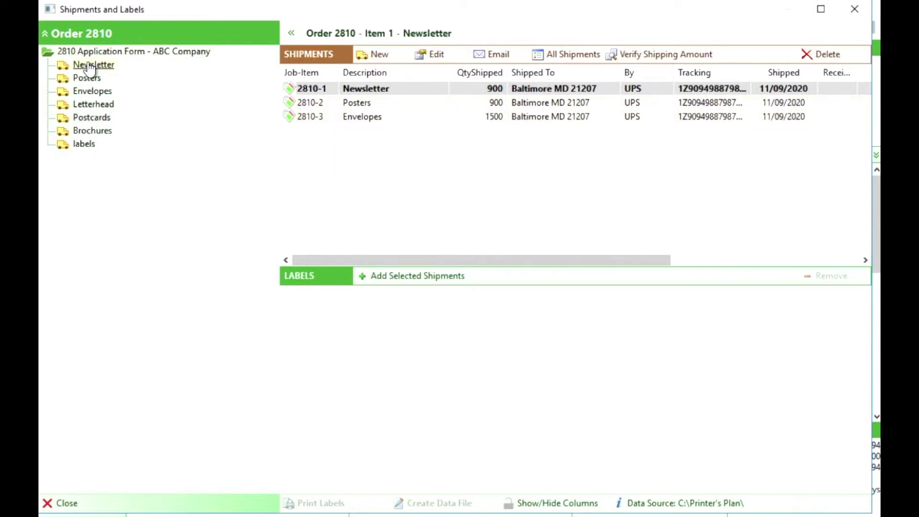
{"action": "left_click", "coordinate": [96, 83]}
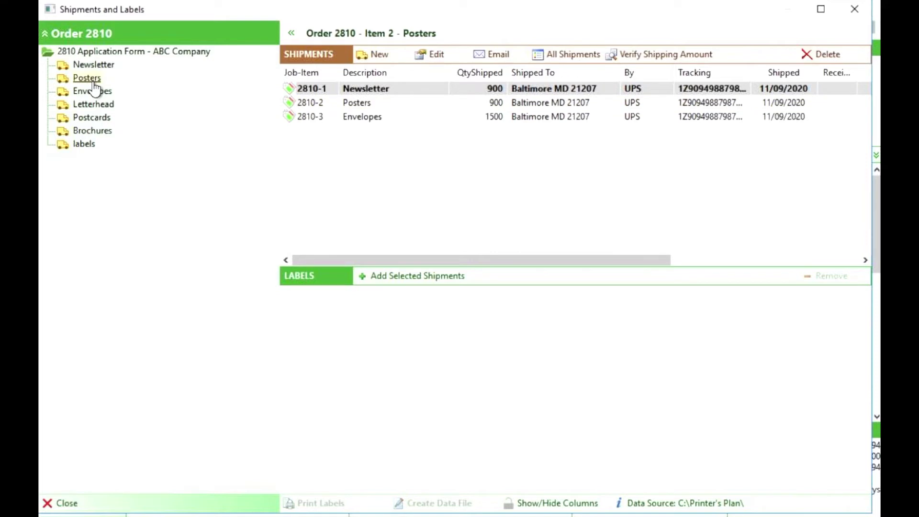
{"action": "left_click", "coordinate": [95, 91]}
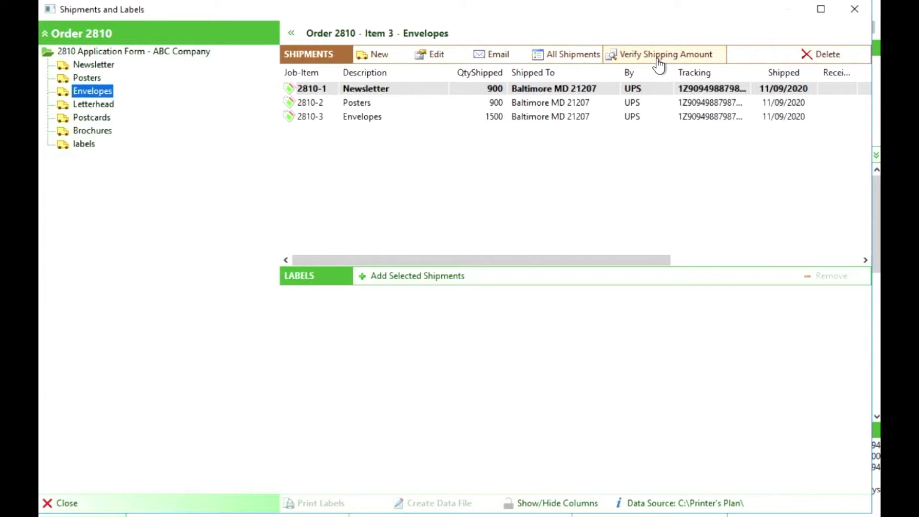
- Verify the shipping amount against the job and update the job's shipping total, and close the shipments and order windows
{"action": "left_click", "coordinate": [659, 59]}
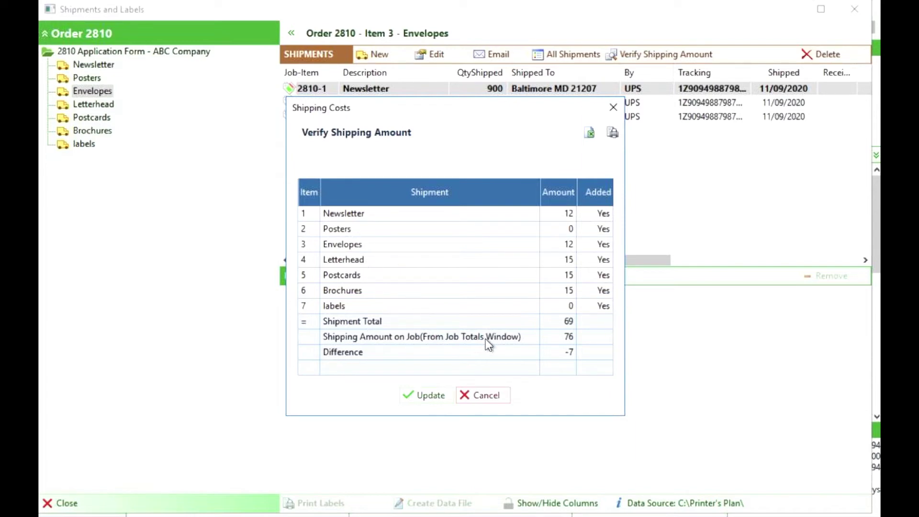
{"action": "left_click", "coordinate": [429, 401]}
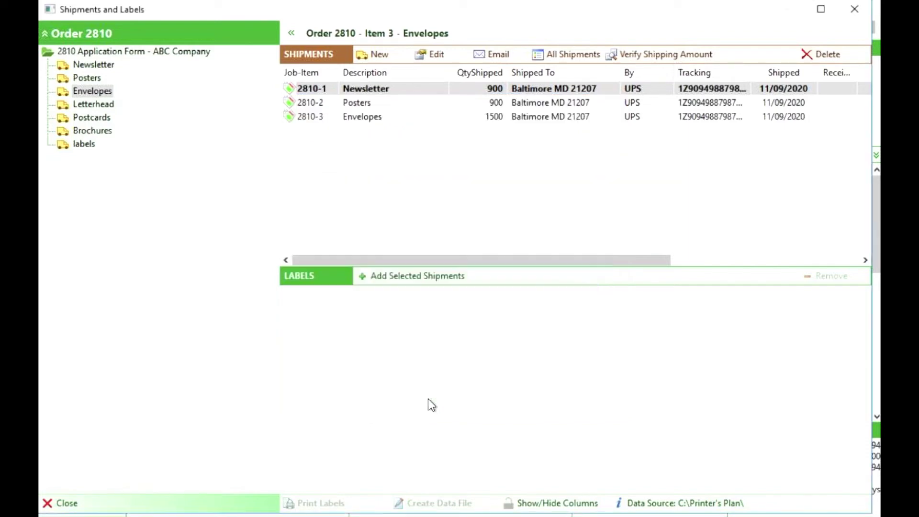
{"action": "left_click", "coordinate": [67, 506]}
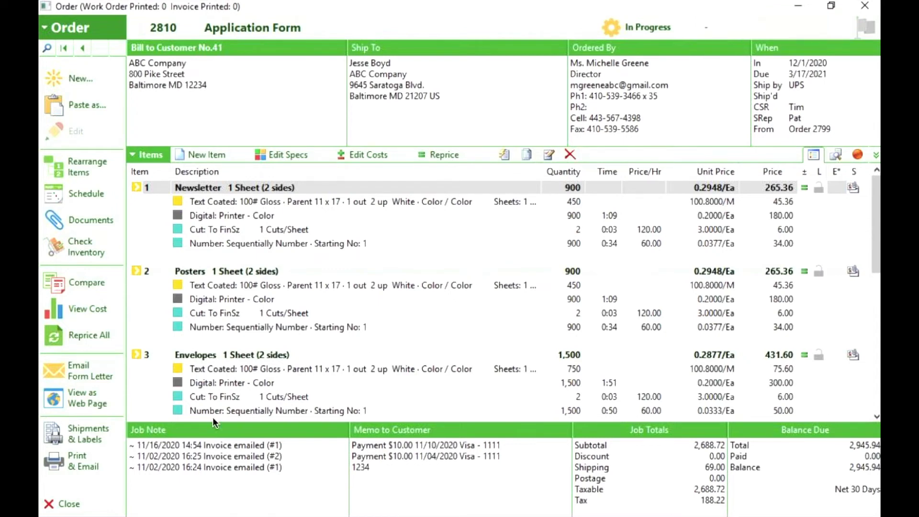
{"action": "left_click", "coordinate": [80, 503]}
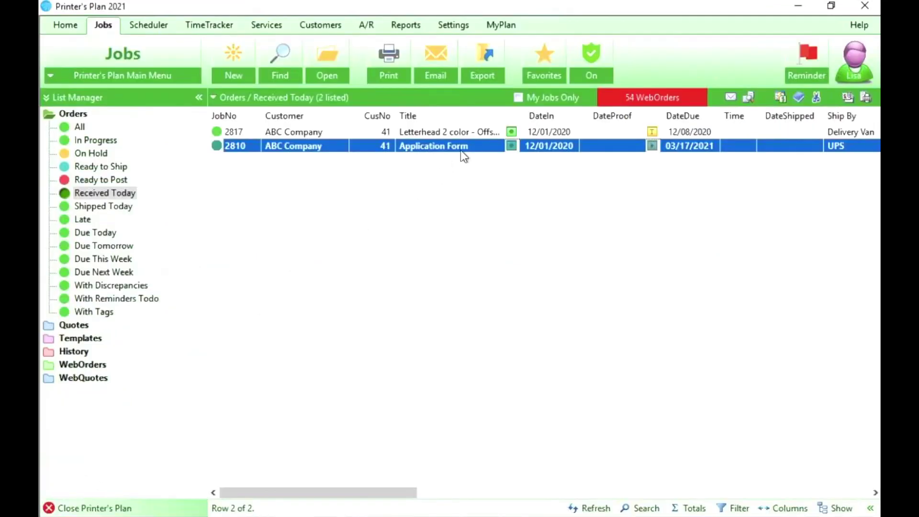
- Review the Enable Tracking Information on Invoices setting in the Job Options, and leave without saving
{"action": "left_click", "coordinate": [460, 33]}
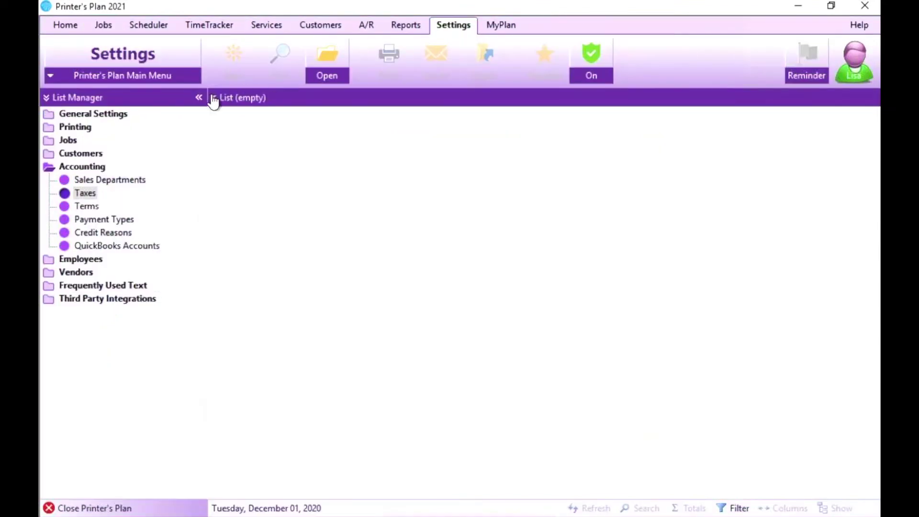
{"action": "left_click", "coordinate": [71, 139]}
{"action": "left_click", "coordinate": [82, 153]}
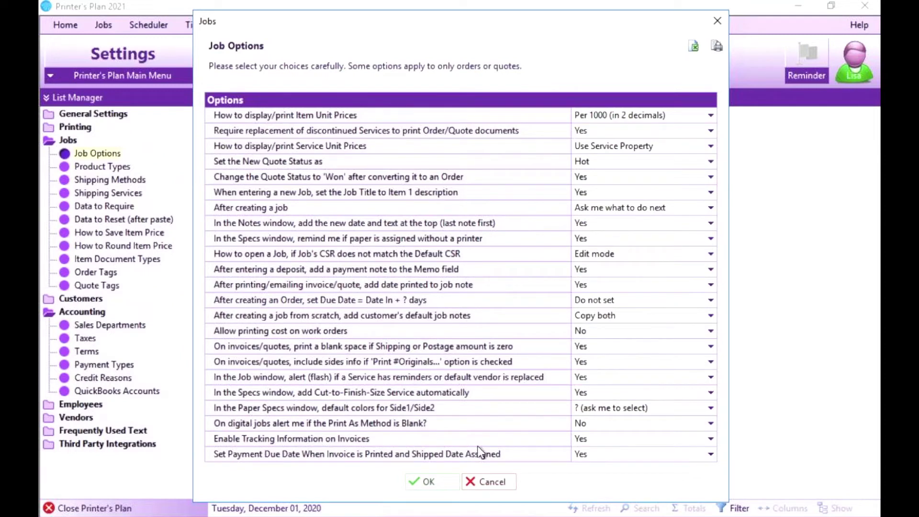
{"action": "left_click", "coordinate": [484, 481]}
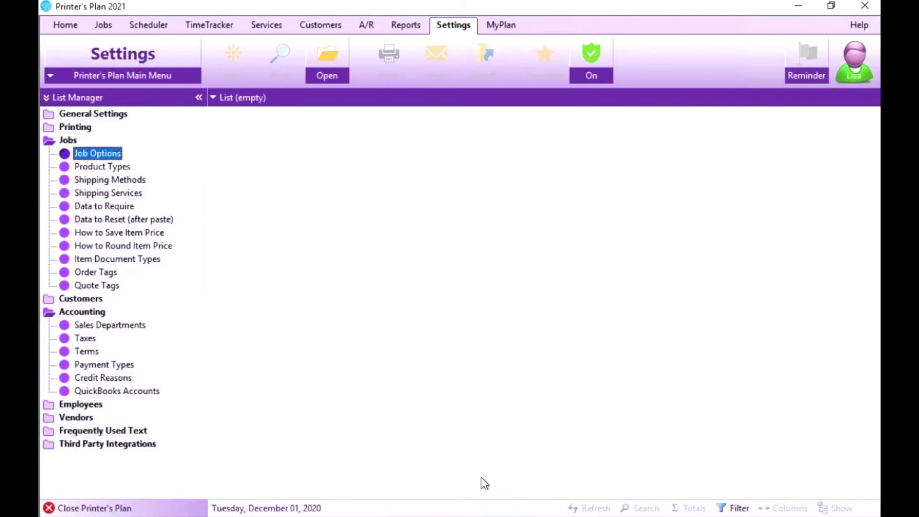
- Open a print preview of the Invoice (Default) document for ABC Company's Application Form order
{"action": "left_click", "coordinate": [108, 22]}
{"action": "double_click", "coordinate": [394, 153]}
{"action": "left_click", "coordinate": [75, 452]}
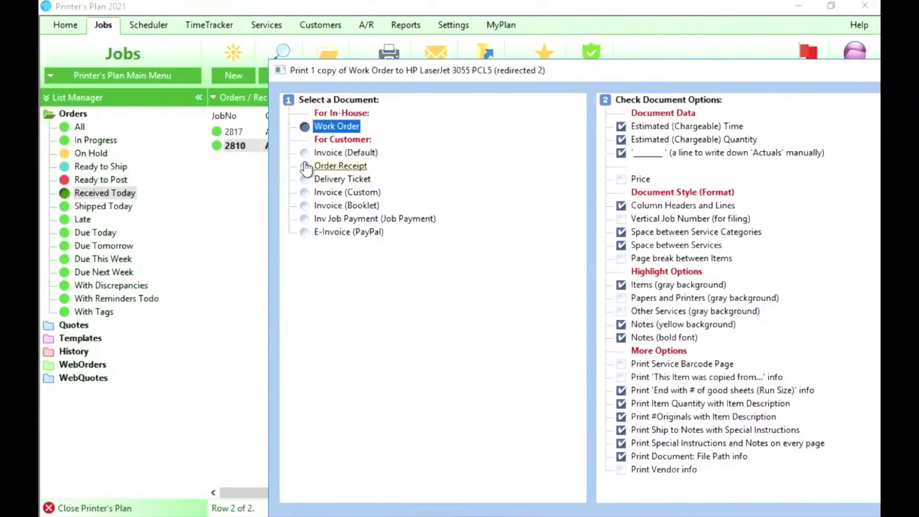
{"action": "left_click", "coordinate": [335, 153]}
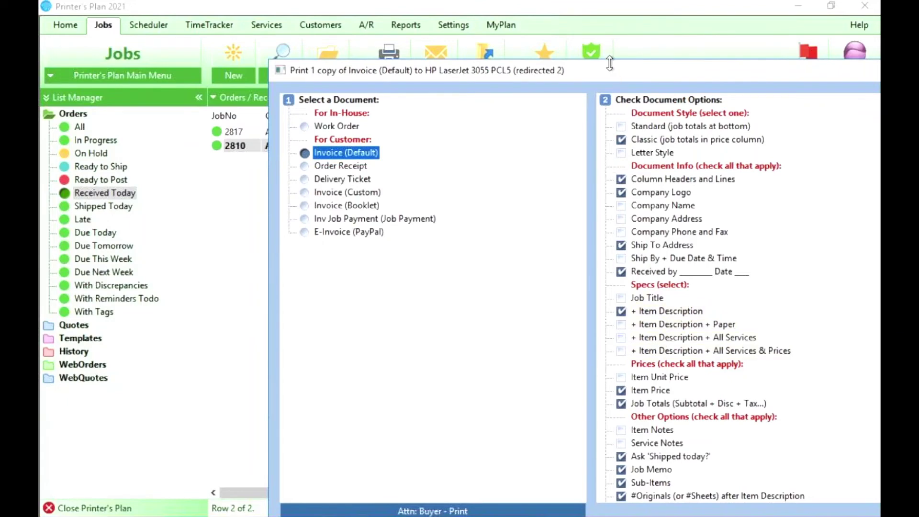
{"action": "left_click_drag", "start_coordinate": [596, 66], "coordinate": [546, 30]}
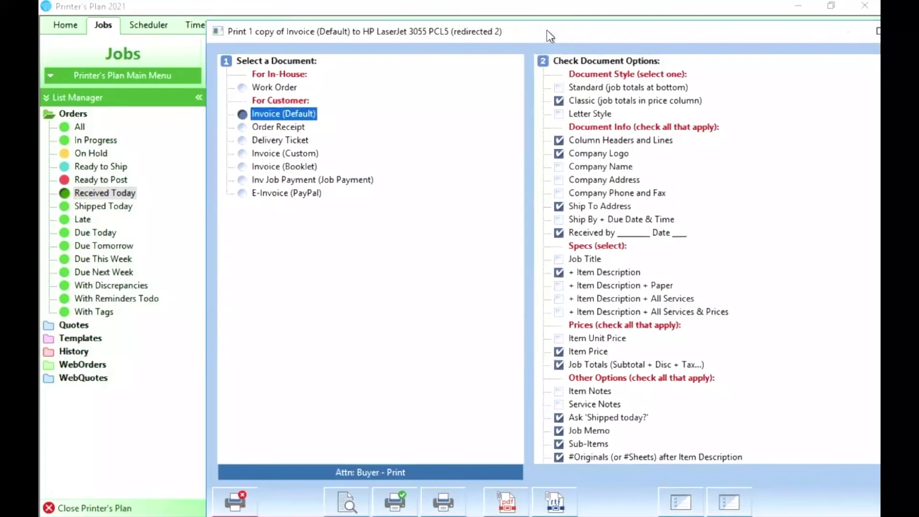
{"action": "left_click", "coordinate": [344, 502]}
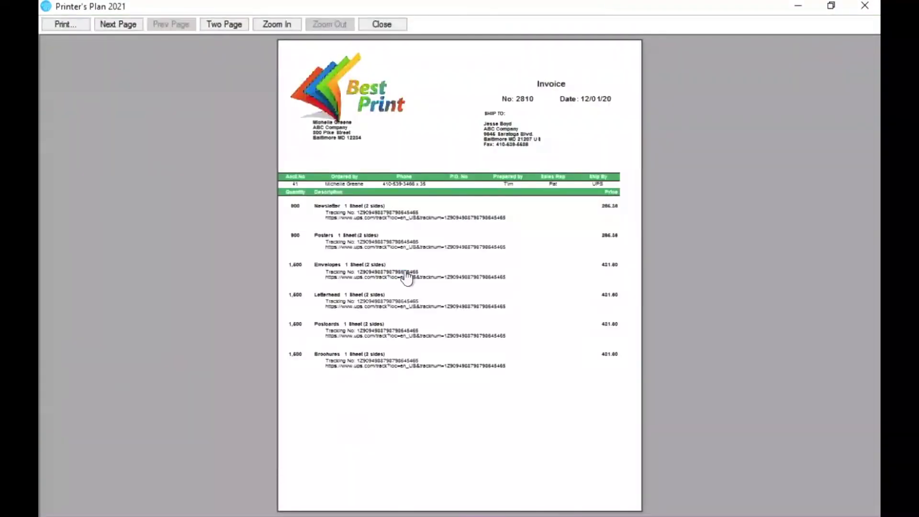
- Enlarge the invoice preview to examine the tracking numbers and URLs under the items, and close the preview
{"action": "left_click", "coordinate": [404, 269]}
{"action": "left_click", "coordinate": [405, 270]}
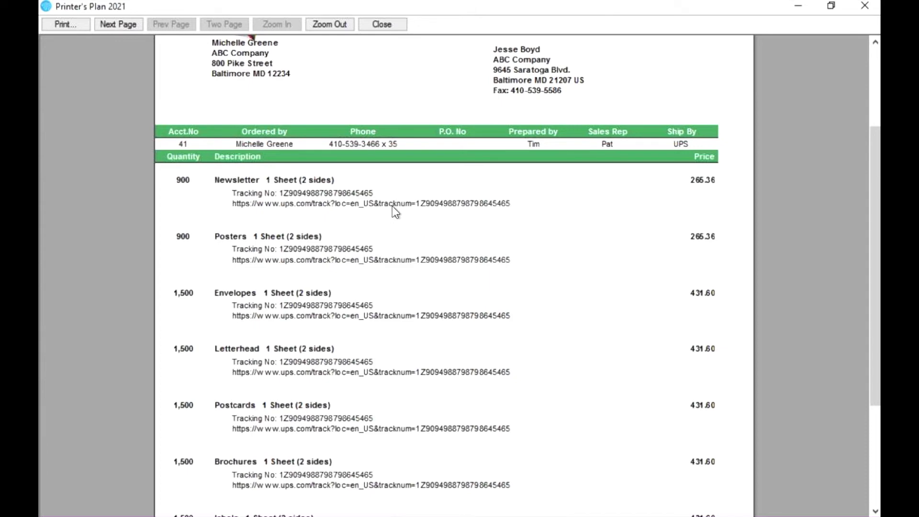
{"action": "left_click", "coordinate": [389, 25]}
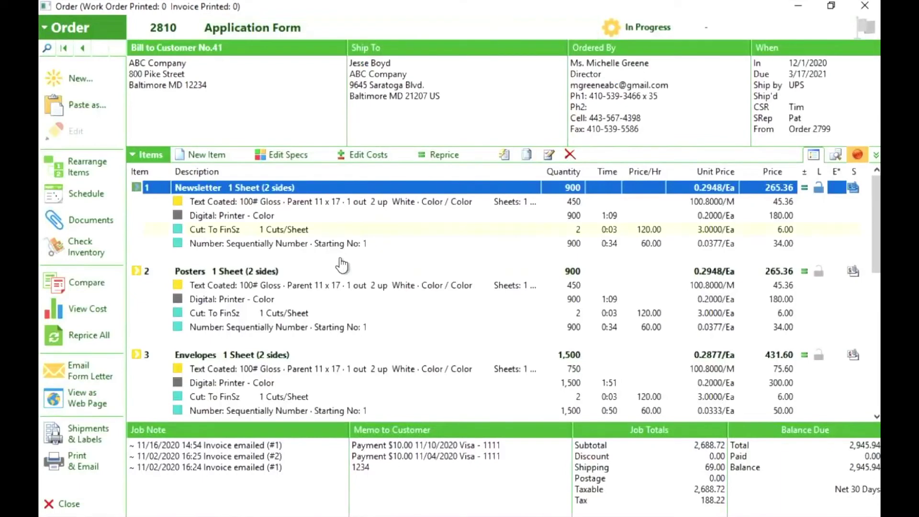
- Prepare an email of the Invoice (Default) for the Application Form order, addressed to the buyer, without marking the order as shipped today
{"action": "left_click", "coordinate": [81, 461]}
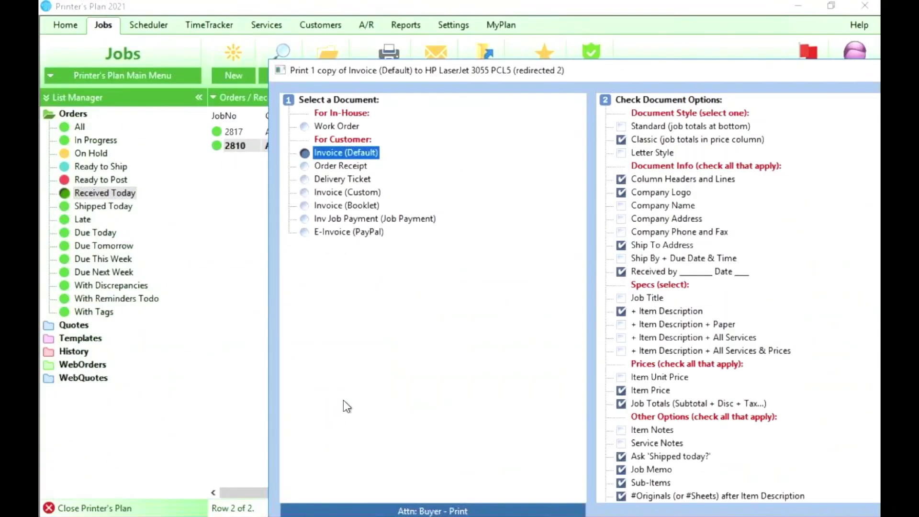
{"action": "left_click_drag", "start_coordinate": [534, 71], "coordinate": [429, 9]}
{"action": "left_click", "coordinate": [466, 483]}
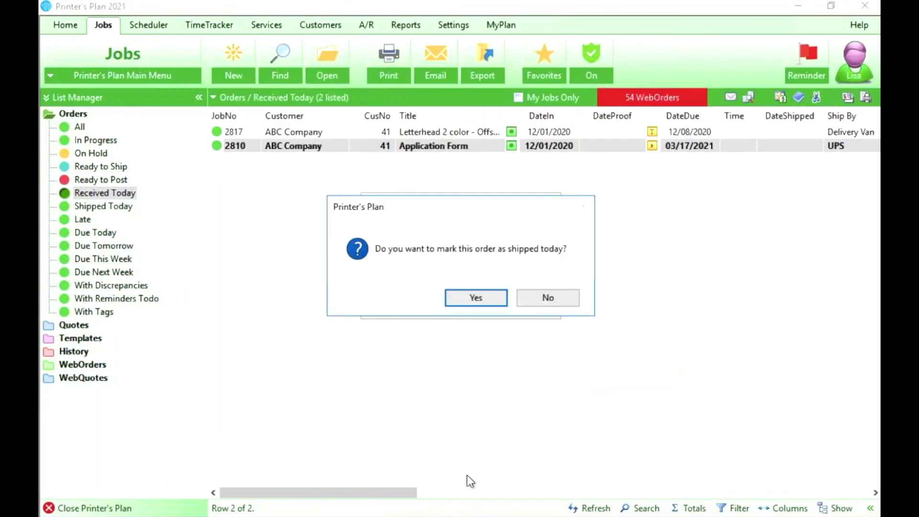
{"action": "left_click", "coordinate": [537, 300]}
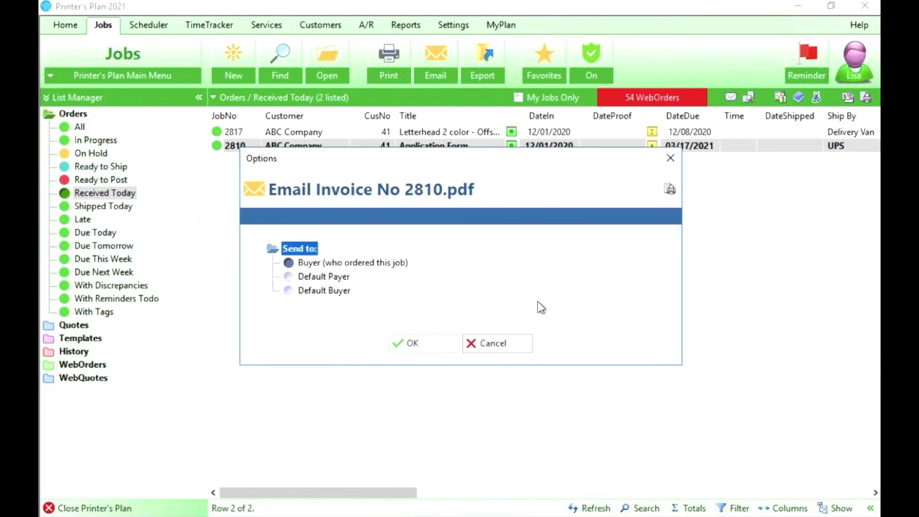
{"action": "left_click", "coordinate": [429, 347]}
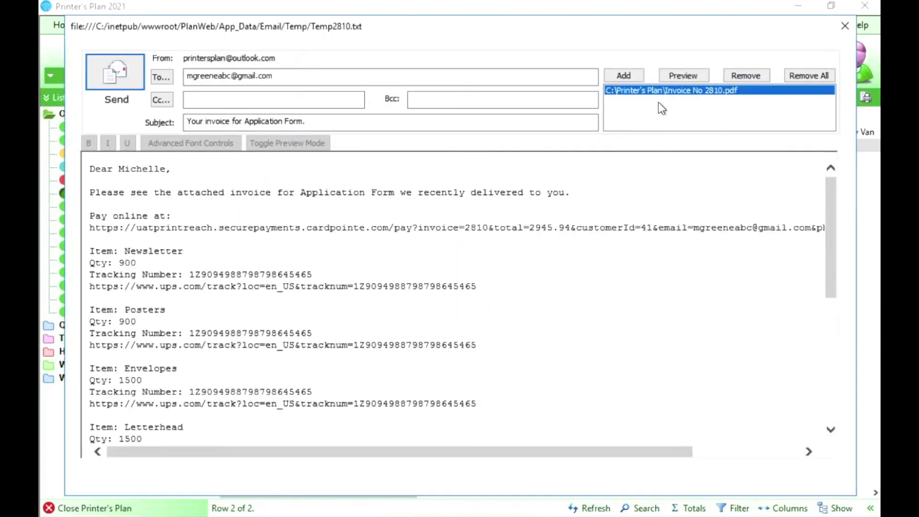
- Preview the attached Invoice No 2810.pdf to examine its tracking details, and close the PDF and the email without sending
{"action": "left_click", "coordinate": [675, 77]}
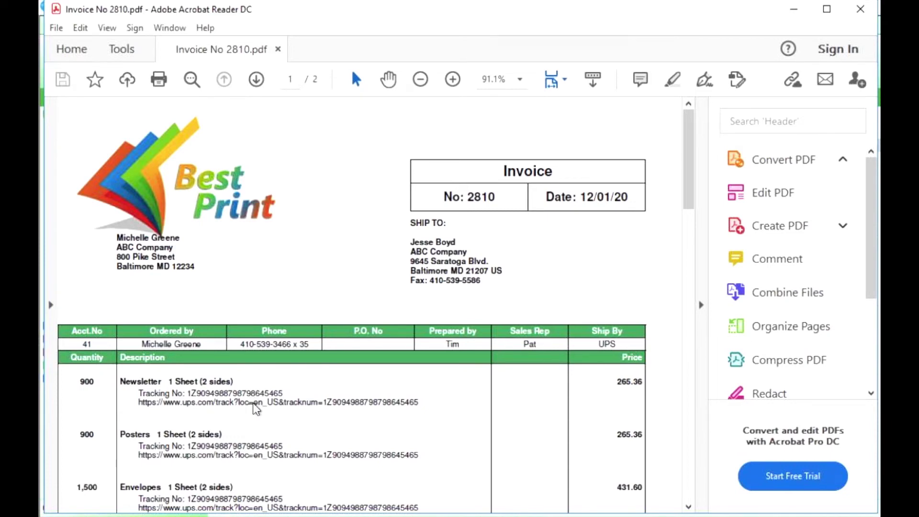
{"action": "left_click", "coordinate": [859, 10]}
{"action": "left_click", "coordinate": [845, 25]}
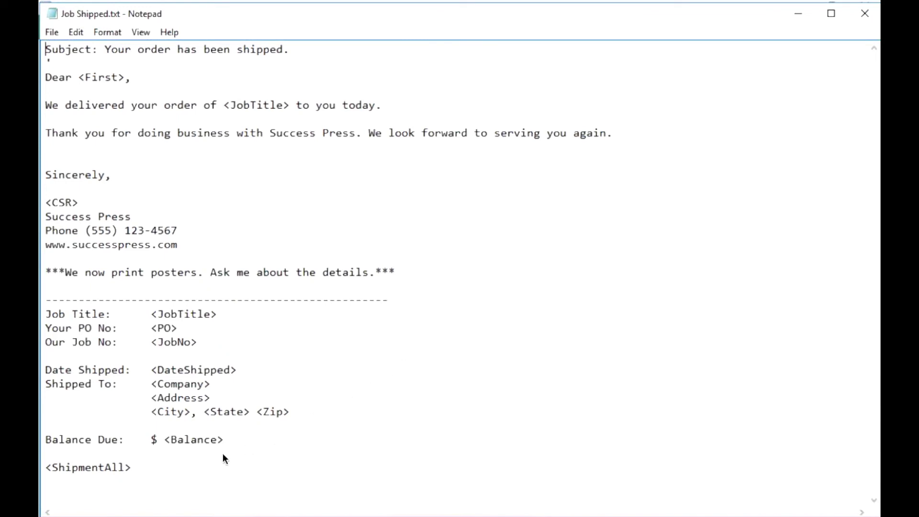
- Highlight the <ShipmentAll> field in the Job Shipped.txt email template, and close the file
{"action": "left_click_drag", "start_coordinate": [133, 468], "coordinate": [47, 467]}
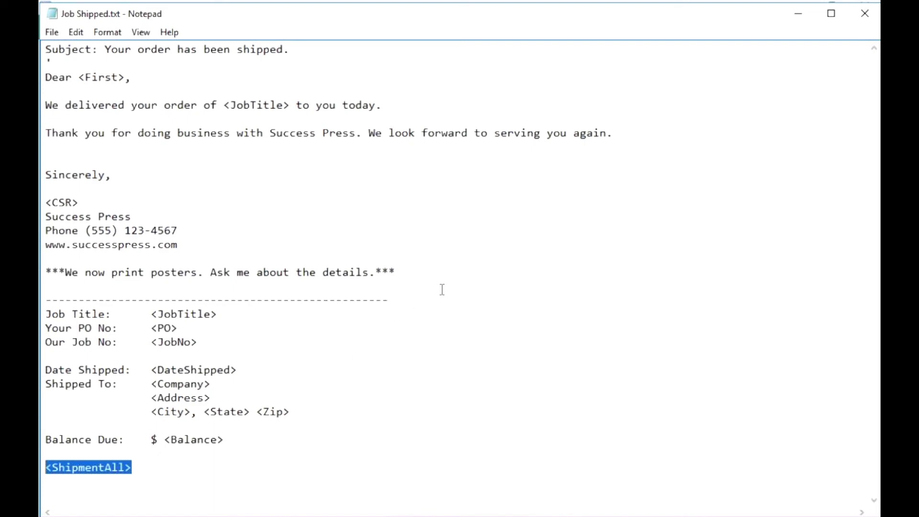
{"action": "left_click", "coordinate": [869, 10]}
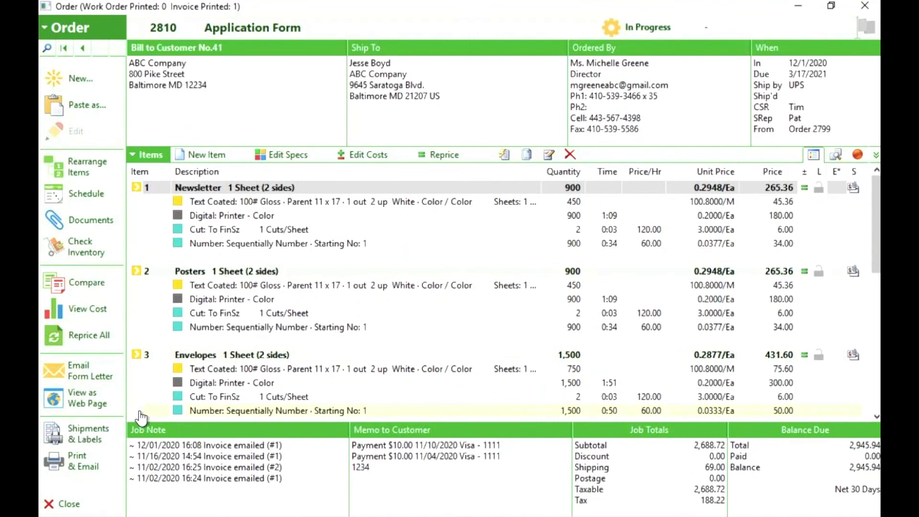
- Create an email form letter for the Application Form order from the Job Shipped.txt template, addressed to the buyer who ordered the job
{"action": "left_click", "coordinate": [76, 378]}
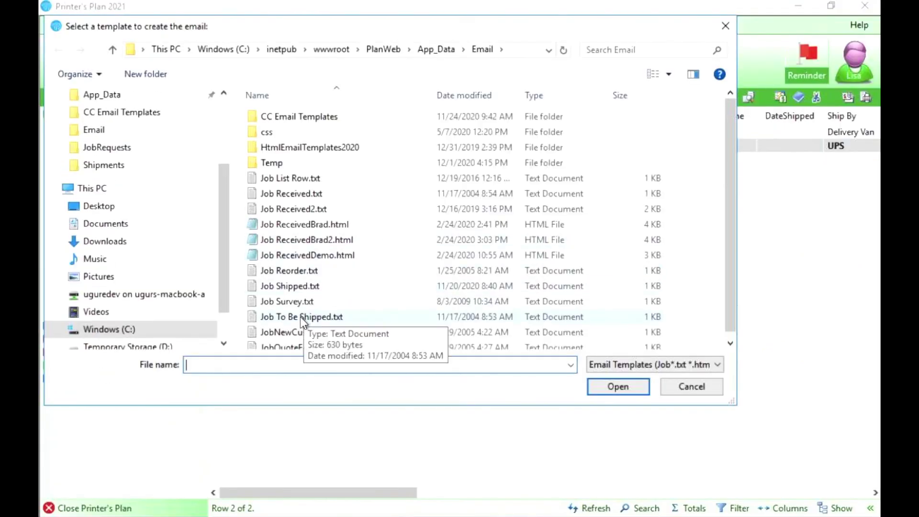
{"action": "double_click", "coordinate": [294, 290]}
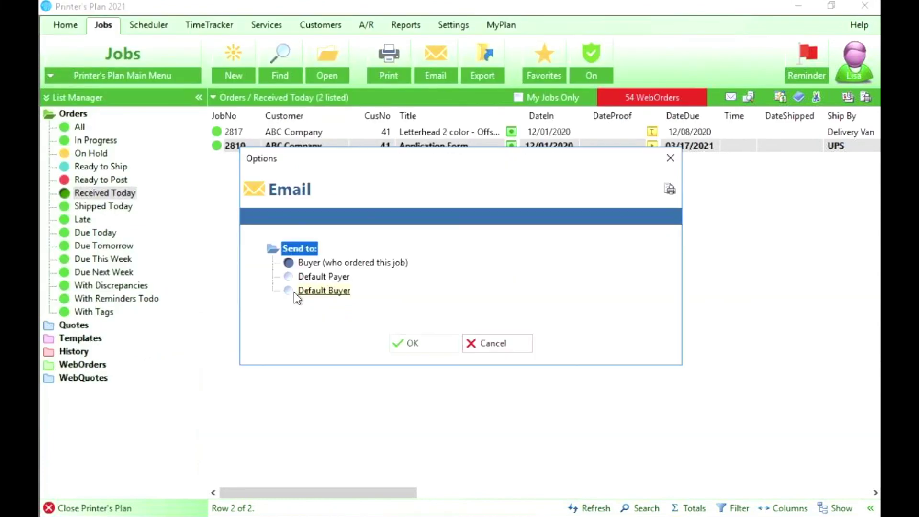
{"action": "left_click", "coordinate": [437, 350]}
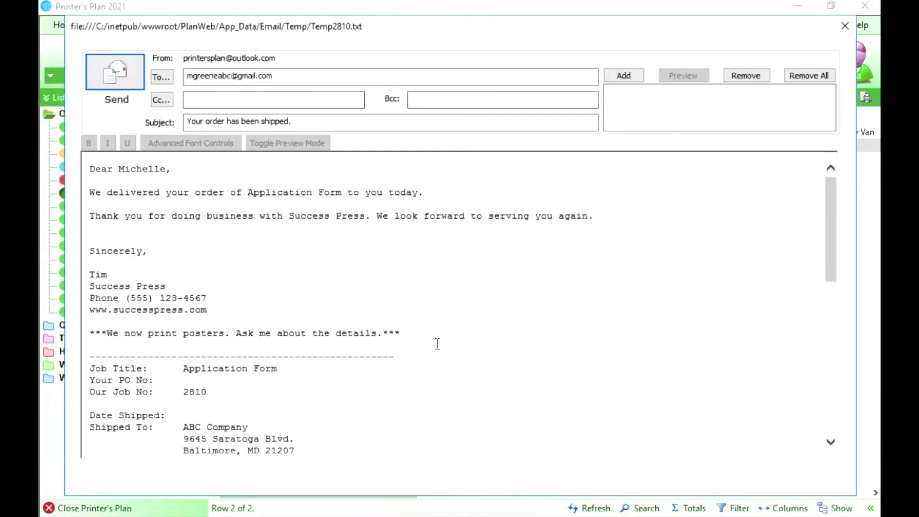
- Examine the items' tracking numbers and URLs in the shipped-order email, and close the email without sending and the order window
{"action": "left_click_drag", "start_coordinate": [829, 249], "coordinate": [826, 328]}
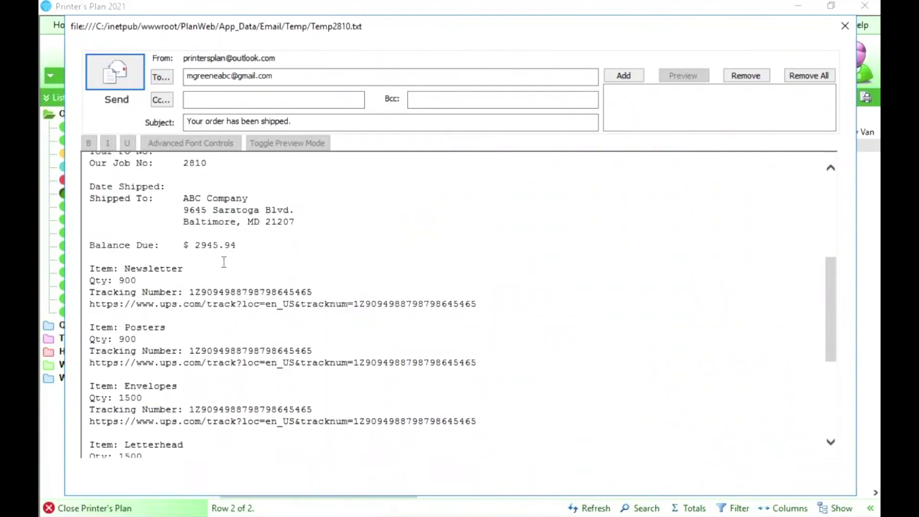
{"action": "left_click_drag", "start_coordinate": [830, 333], "coordinate": [823, 219]}
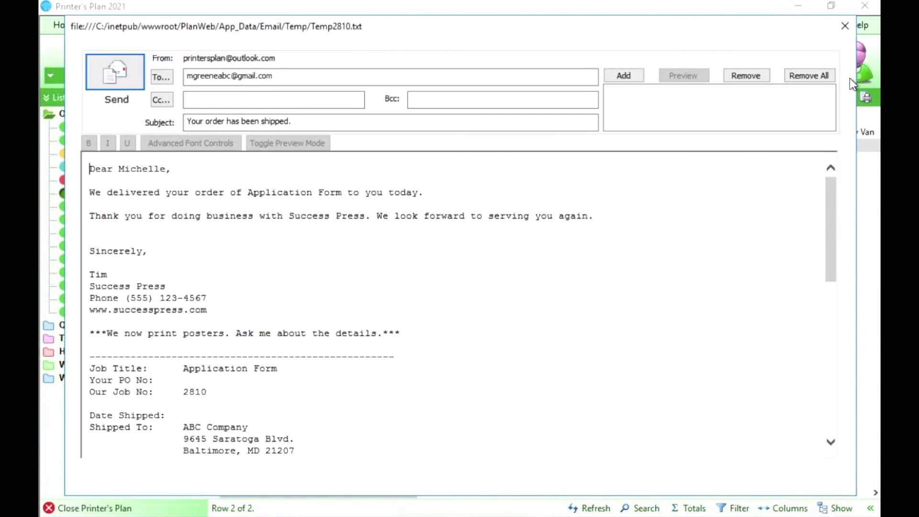
{"action": "left_click", "coordinate": [842, 27]}
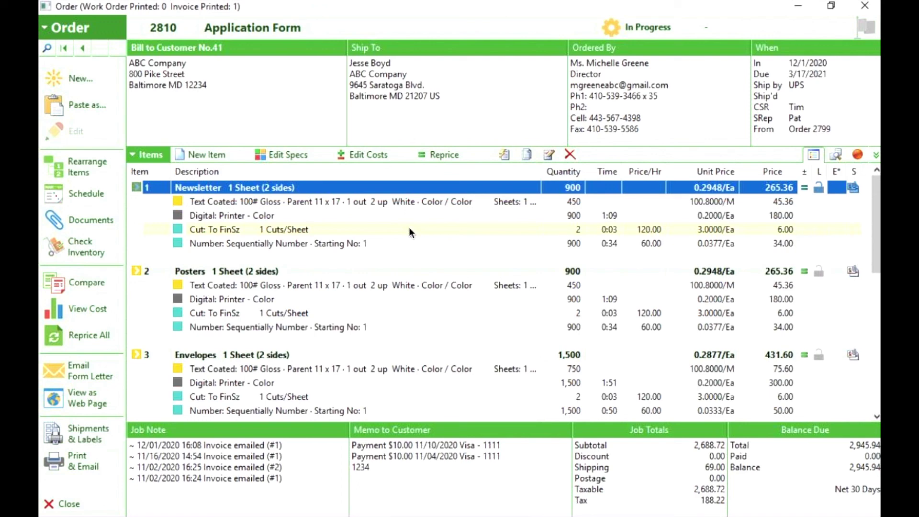
{"action": "left_click", "coordinate": [86, 504]}
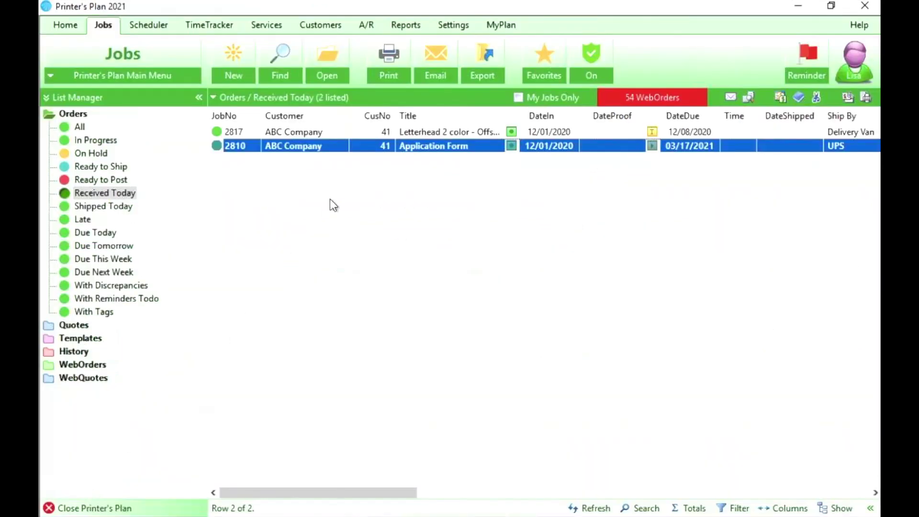
- Open the Shipping entry of the Third Party Integrations settings and start a new shipping integration
{"action": "left_click", "coordinate": [452, 28]}
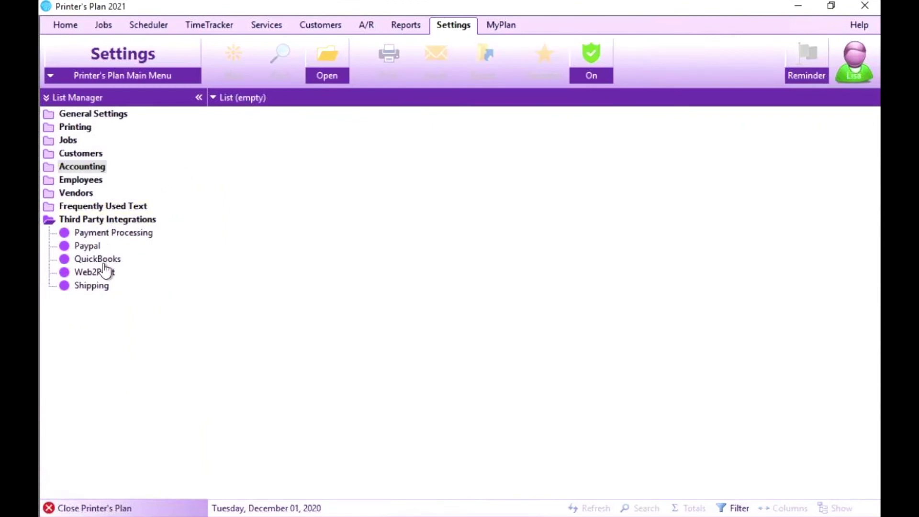
{"action": "left_click", "coordinate": [93, 286]}
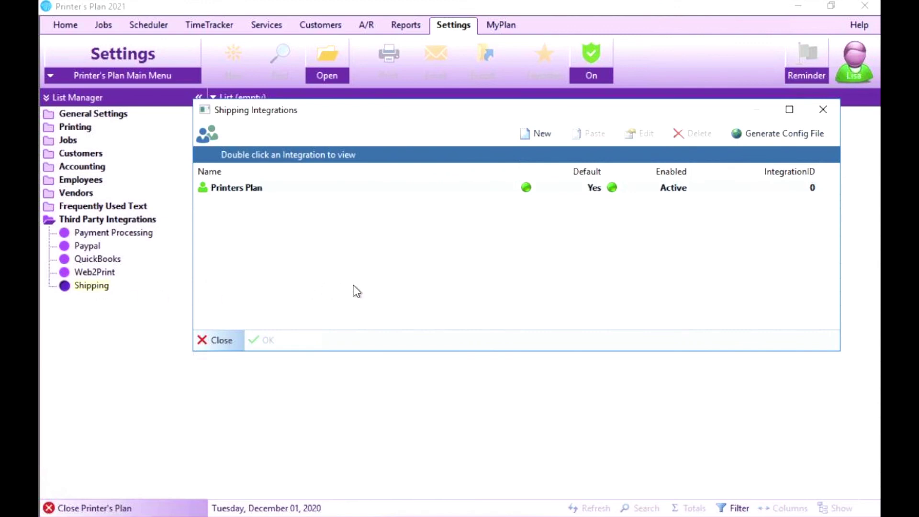
{"action": "left_click", "coordinate": [537, 143]}
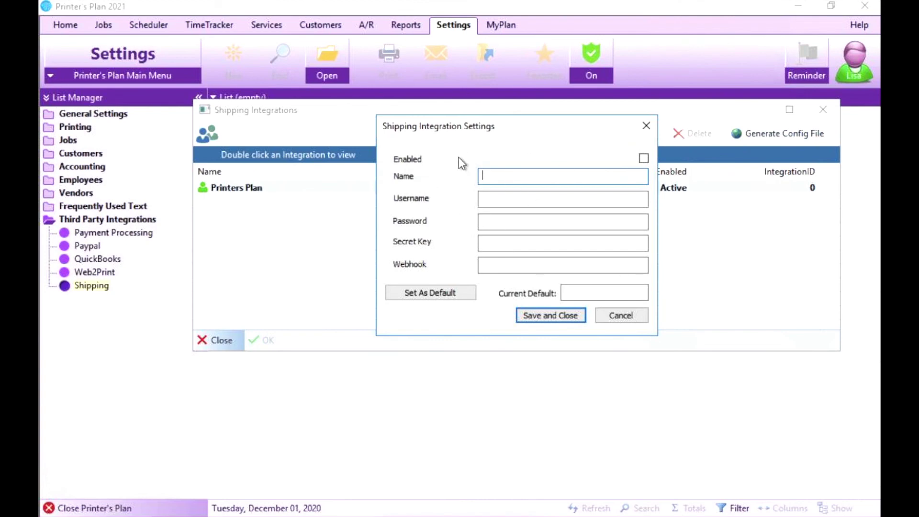